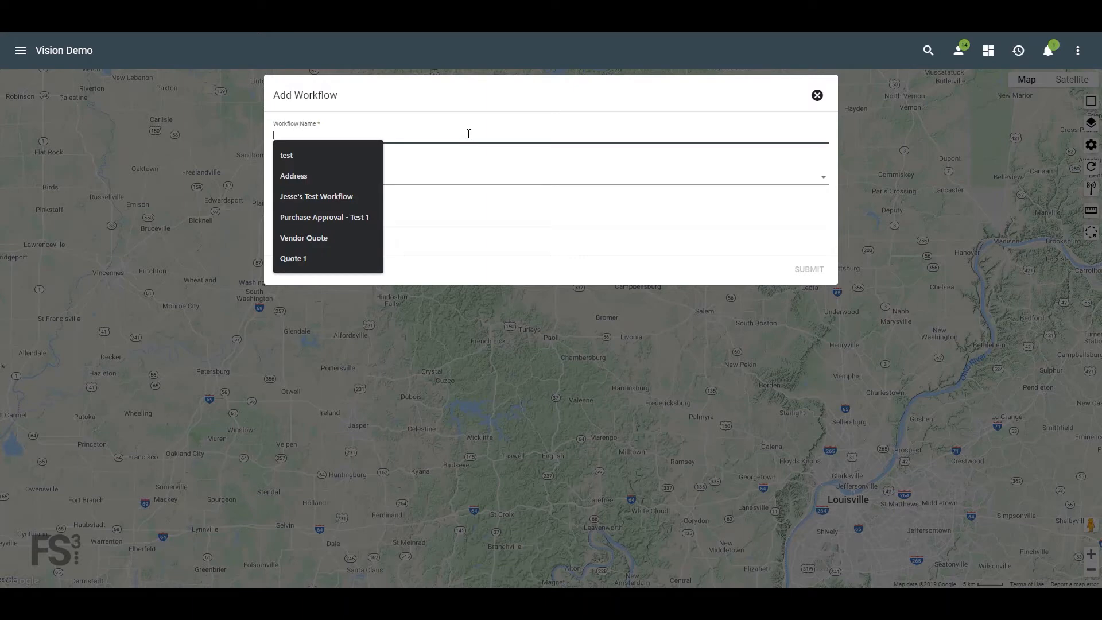
# Create a Purchase Orders workflow named "Purchase Approval - Test 2" with the description "Video of purchase approval workflow"
pyautogui.write('Purchase Approval ')
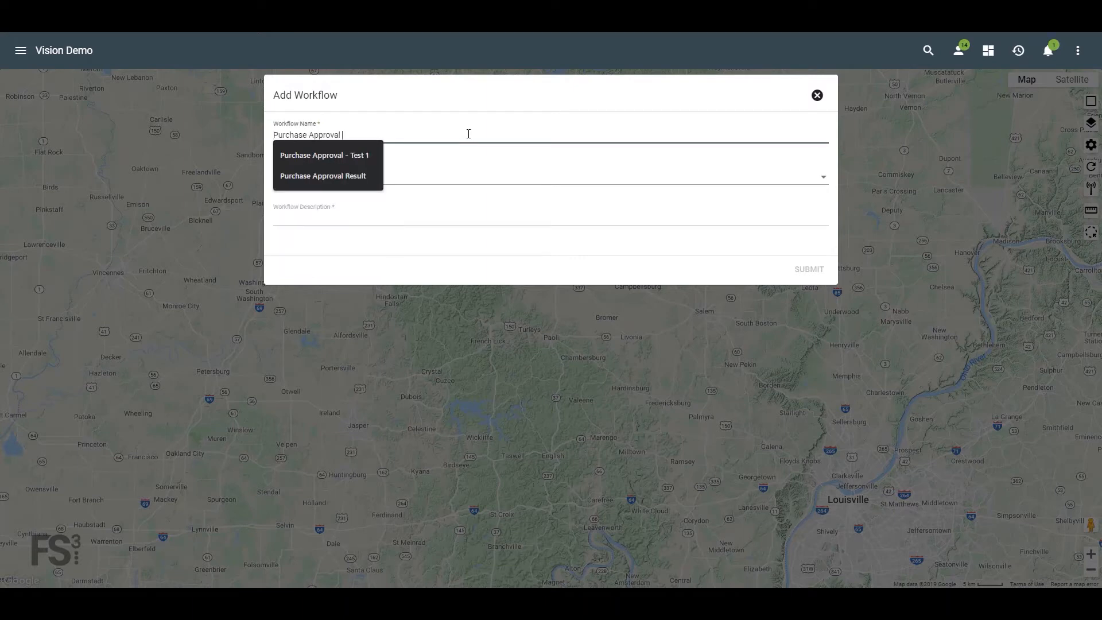
pyautogui.write('- Test 2')
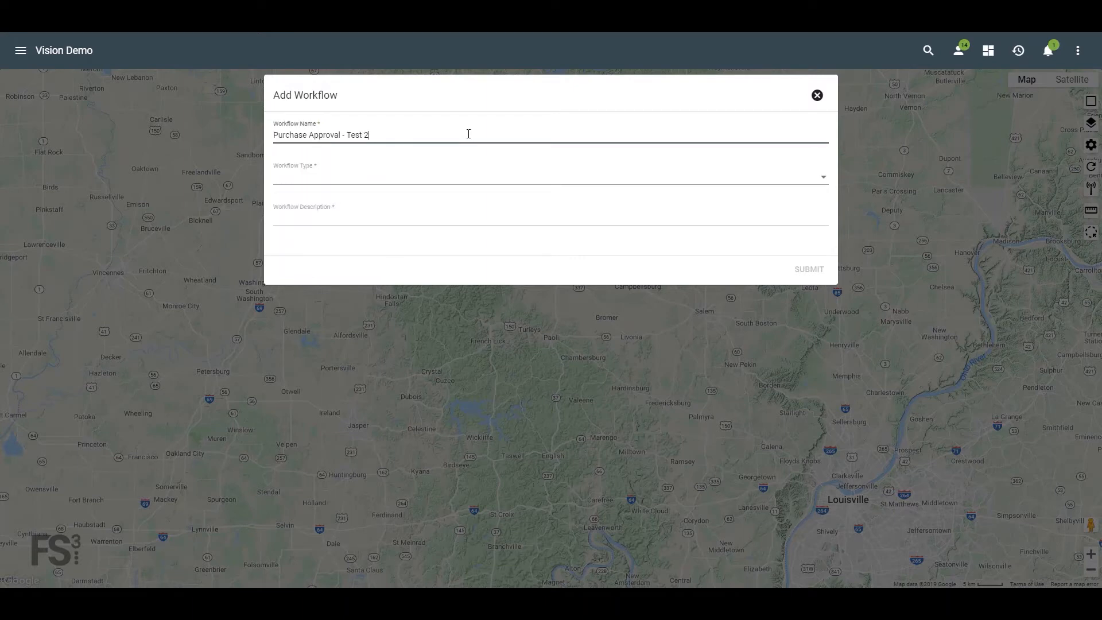
pyautogui.click(824, 182)
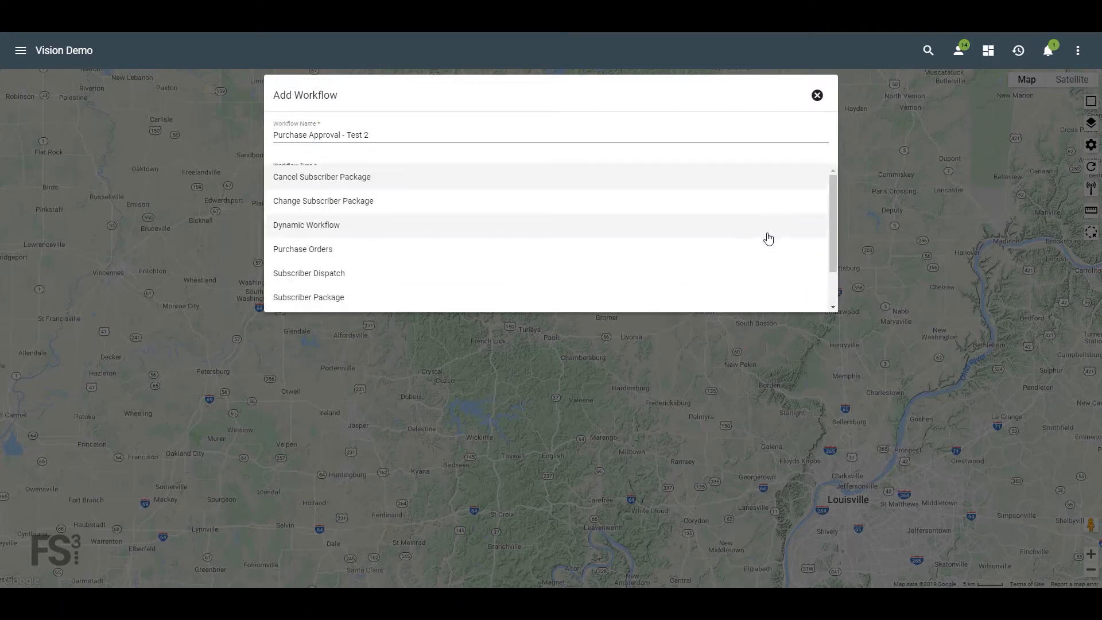
pyautogui.click(767, 255)
pyautogui.click(797, 220)
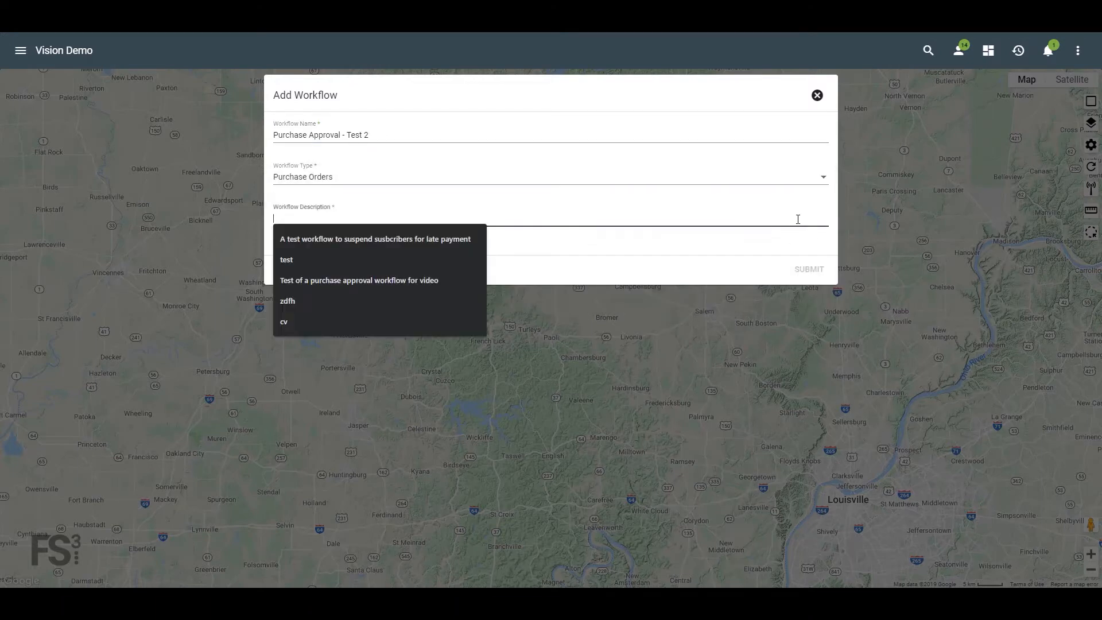
pyautogui.write('Video')
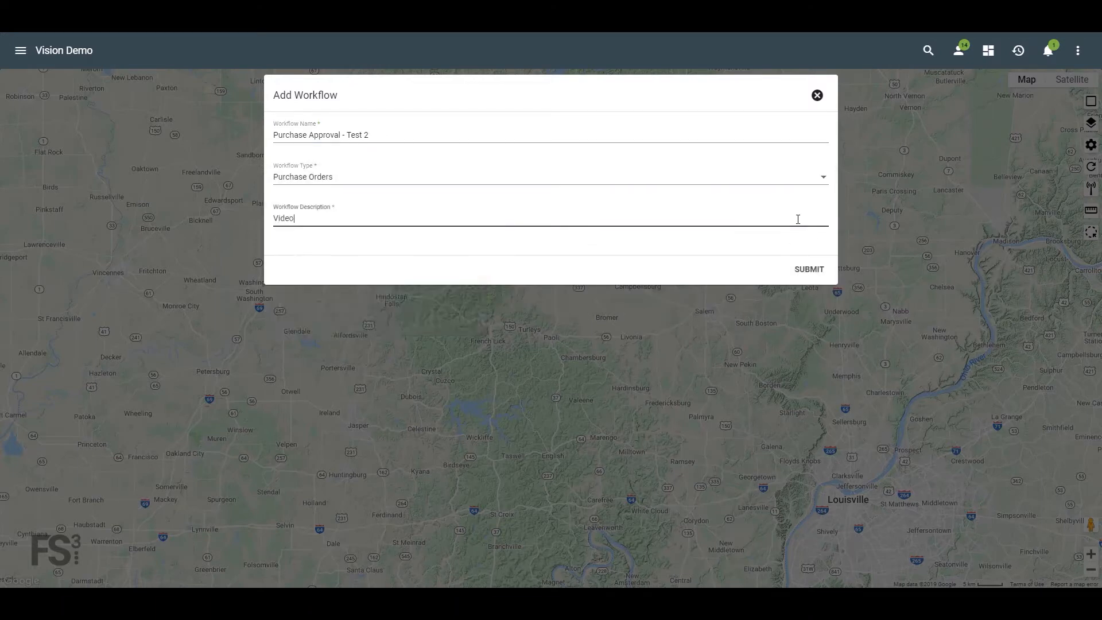
pyautogui.write(' of purchase approval workflow')
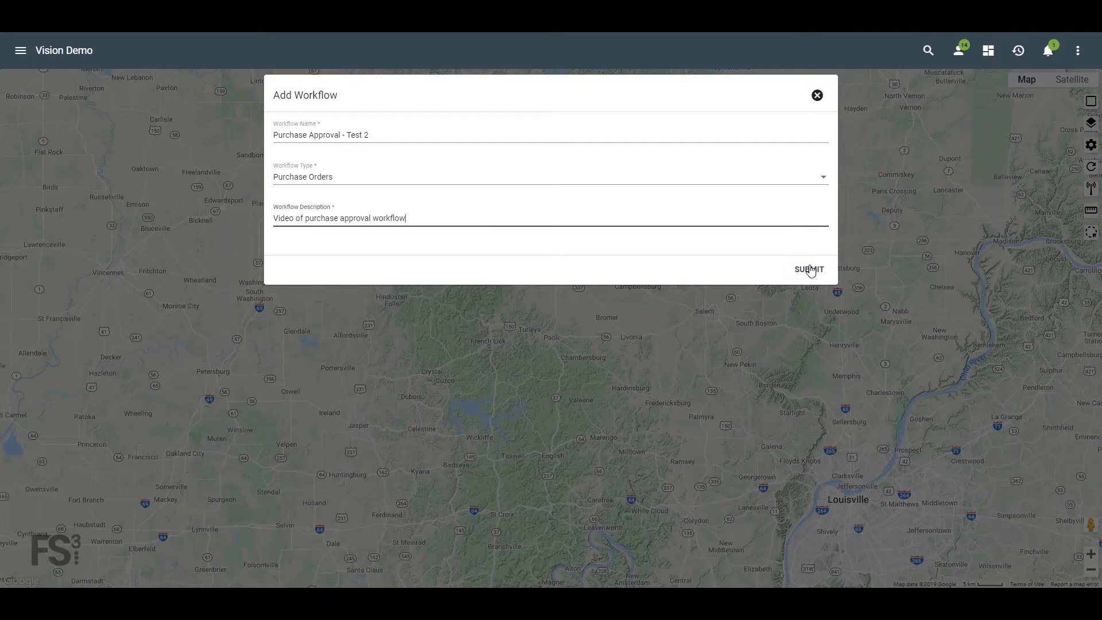
pyautogui.click(811, 272)
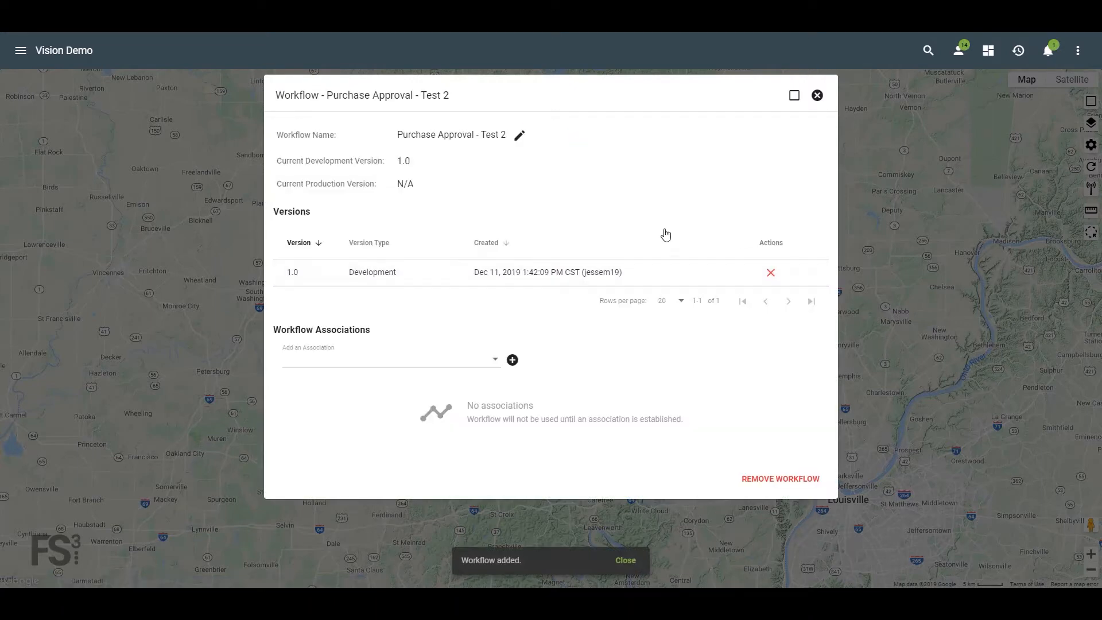
# Open the workflow's development version 1.0 and add the existing task type "Obtain quotes from vendors" to it
pyautogui.click(503, 280)
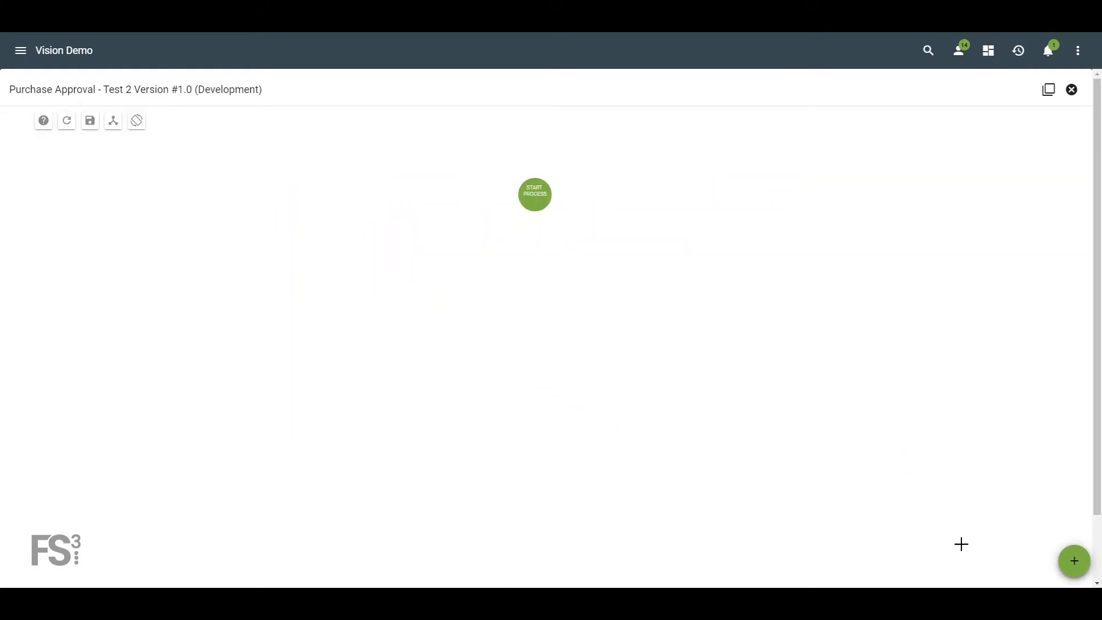
pyautogui.click(1074, 564)
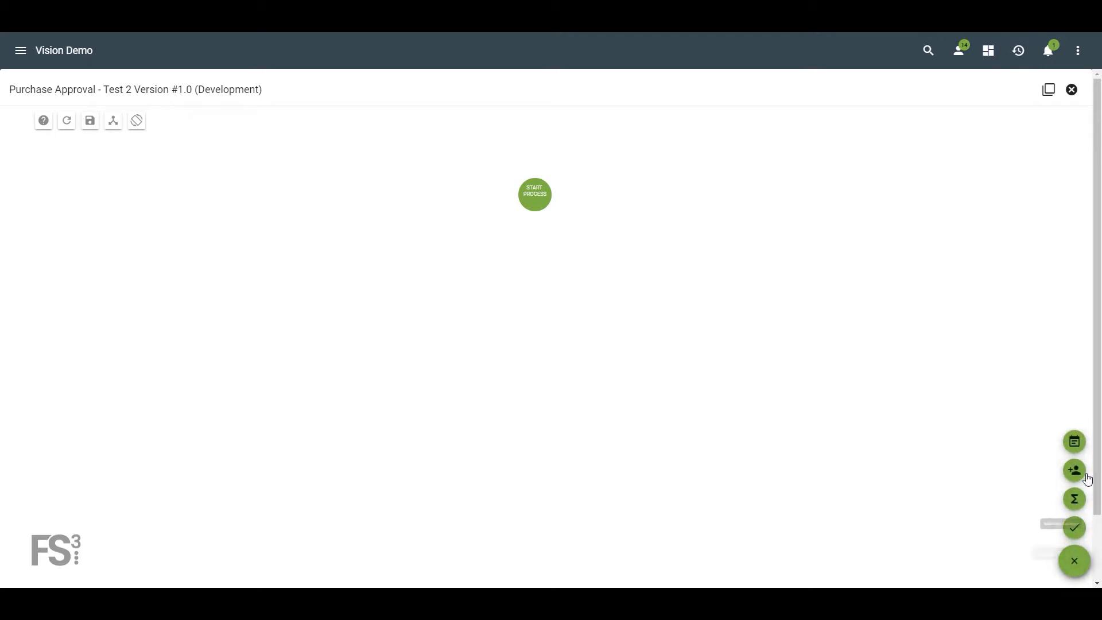
pyautogui.click(1077, 441)
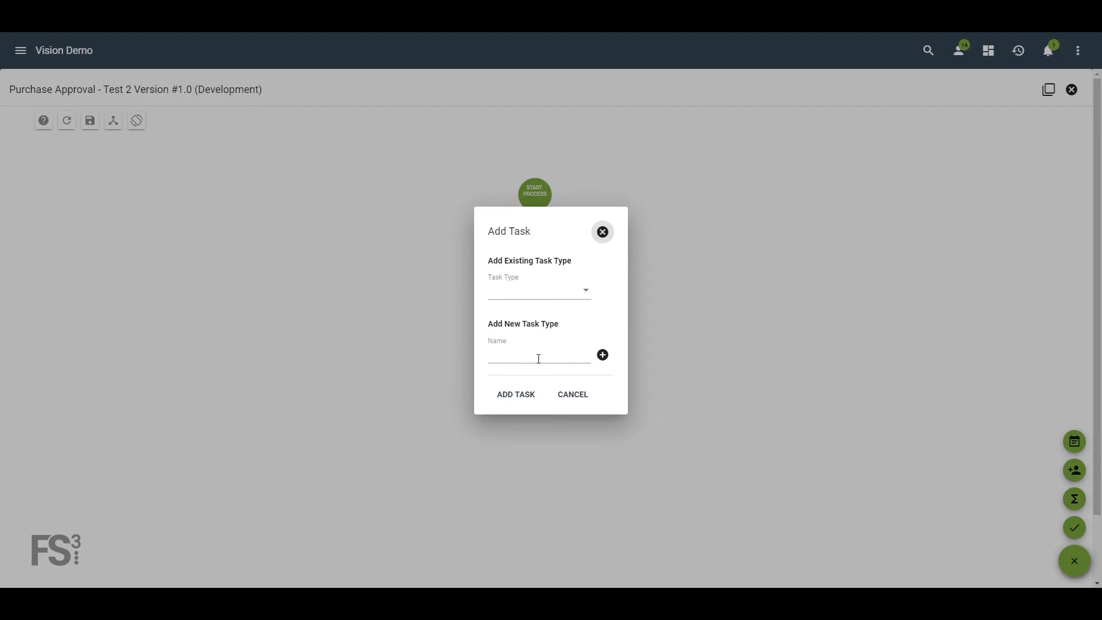
pyautogui.click(585, 295)
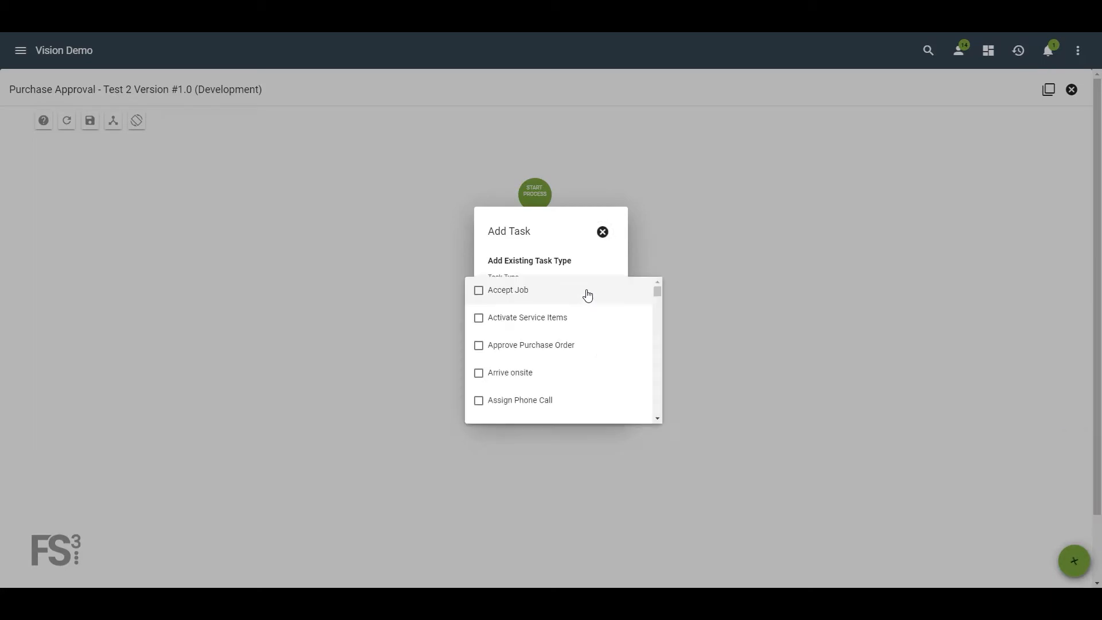
pyautogui.scroll(-10, 604, 347)
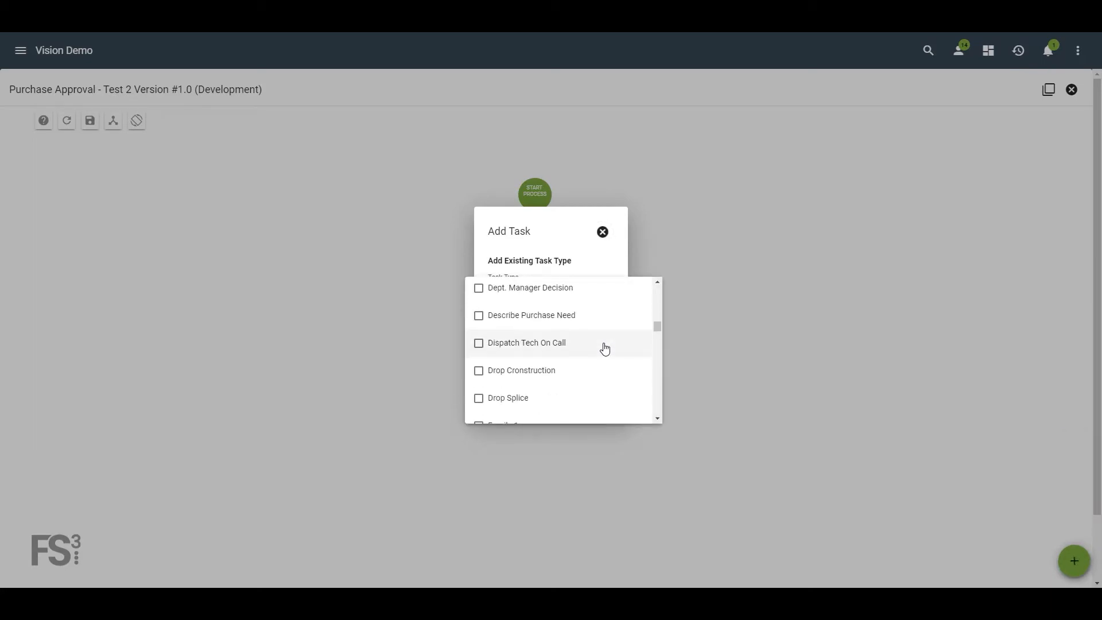
pyautogui.scroll(-5, 604, 349)
pyautogui.scroll(-5, 604, 348)
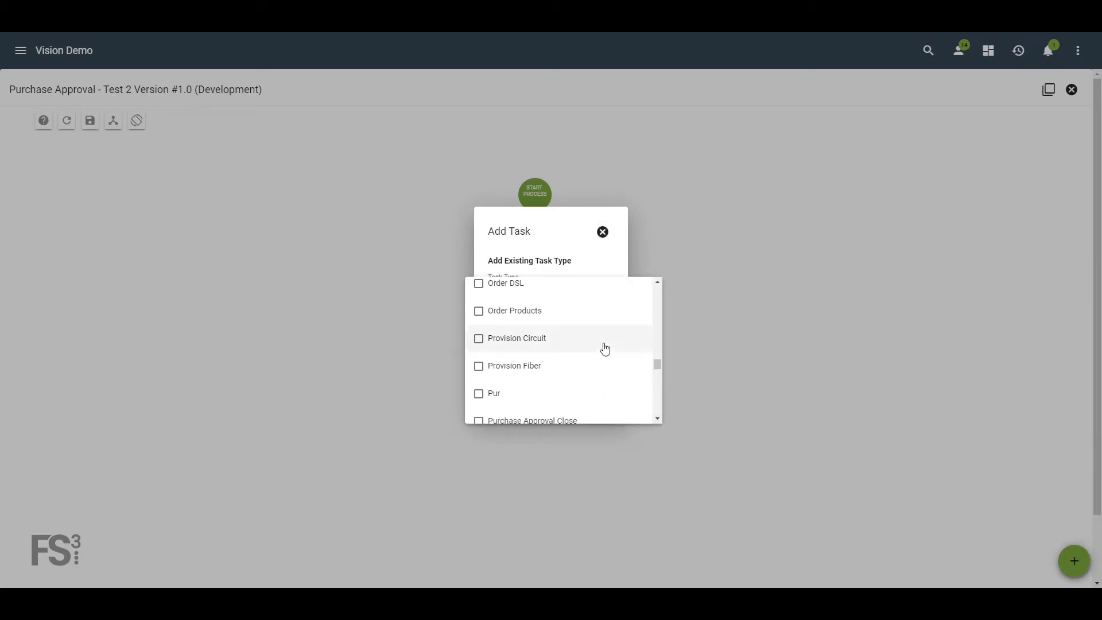
pyautogui.scroll(2, 602, 347)
pyautogui.click(599, 372)
pyautogui.click(596, 234)
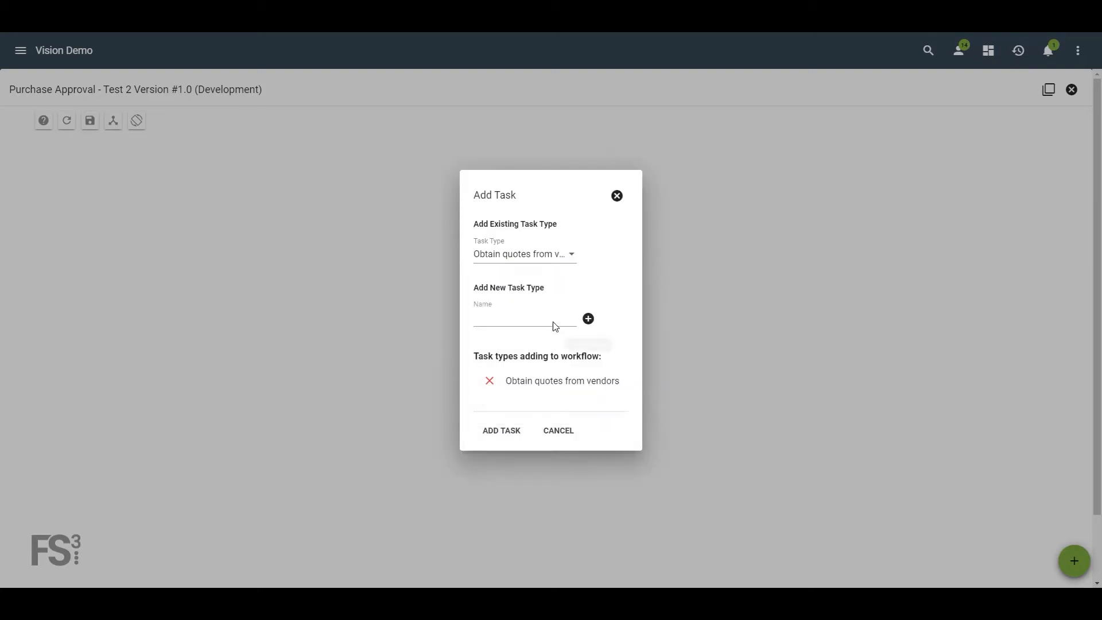
pyautogui.click(509, 434)
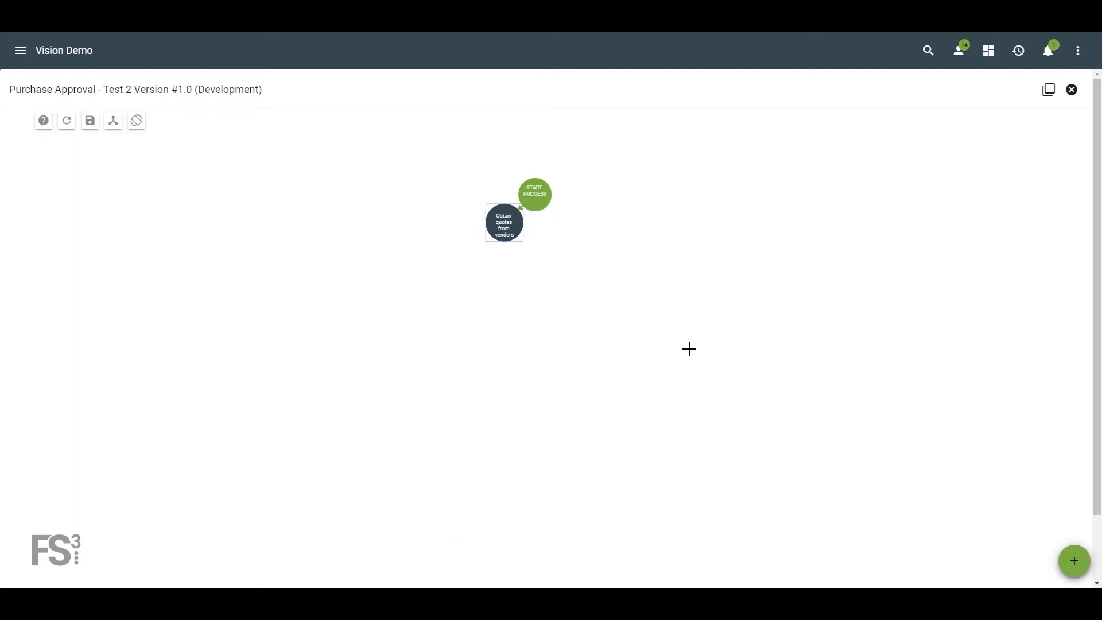
# Review the settings, dependencies, assignments, fields and functions of the "Obtain quotes from vendors" task
pyautogui.click(503, 223)
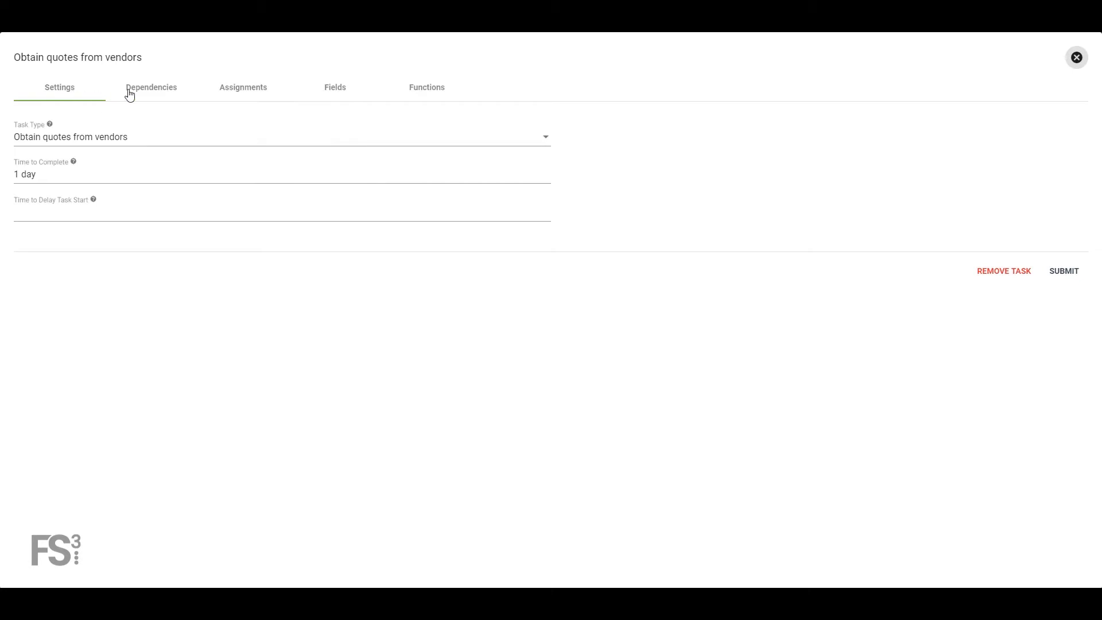
pyautogui.click(130, 96)
pyautogui.click(232, 93)
pyautogui.click(327, 92)
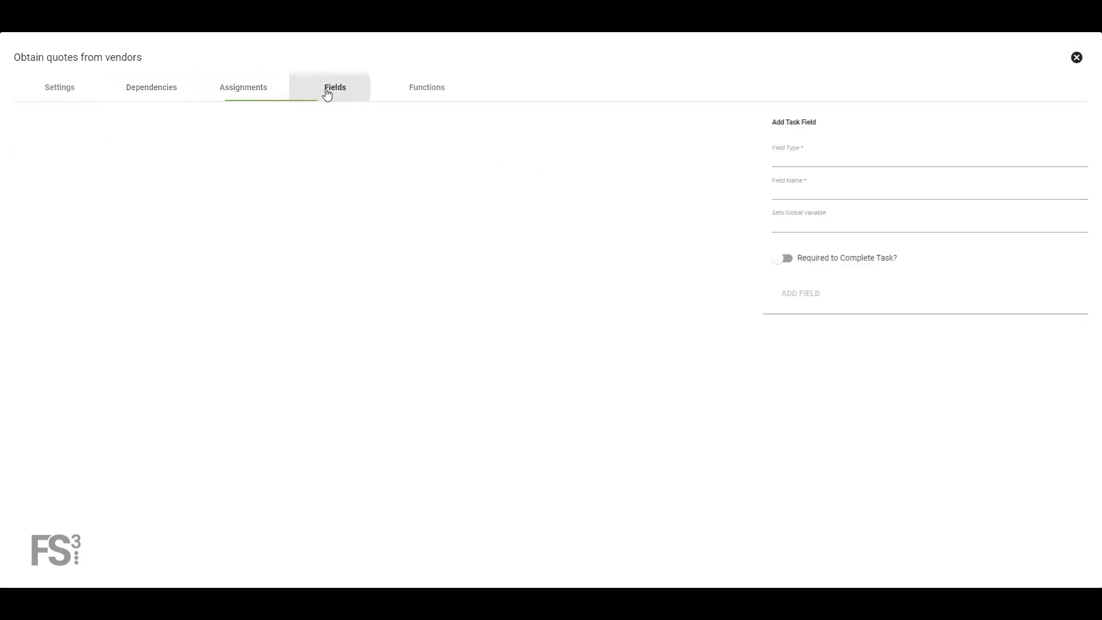
pyautogui.click(432, 93)
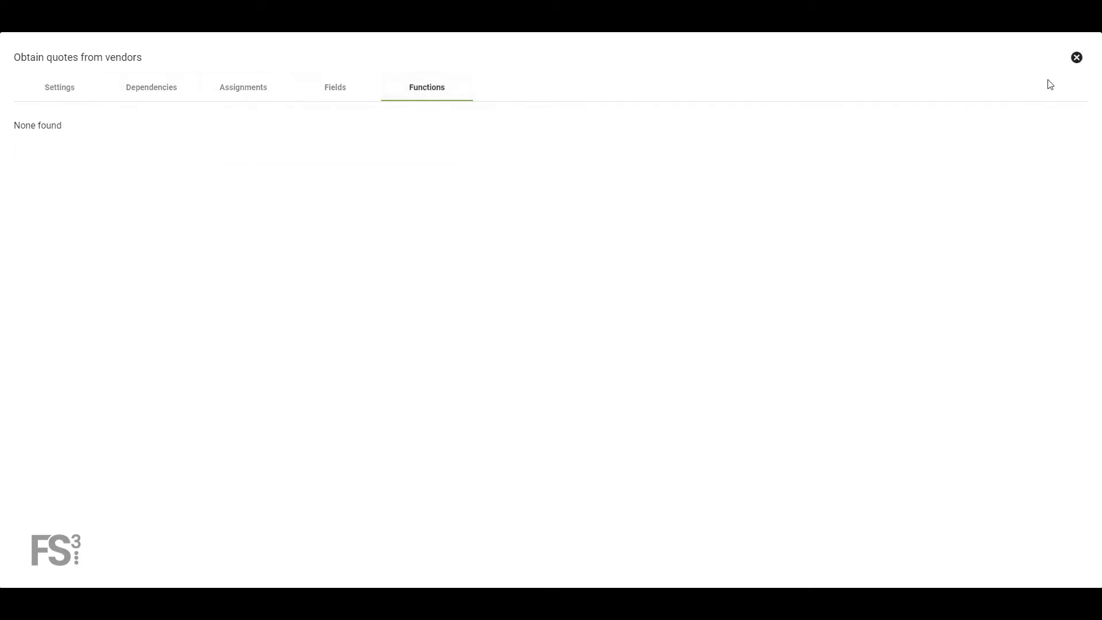
pyautogui.click(1076, 58)
# Add a task to the workflow using a new task type named "Choose Best Cost/Performance Item"
pyautogui.click(1074, 557)
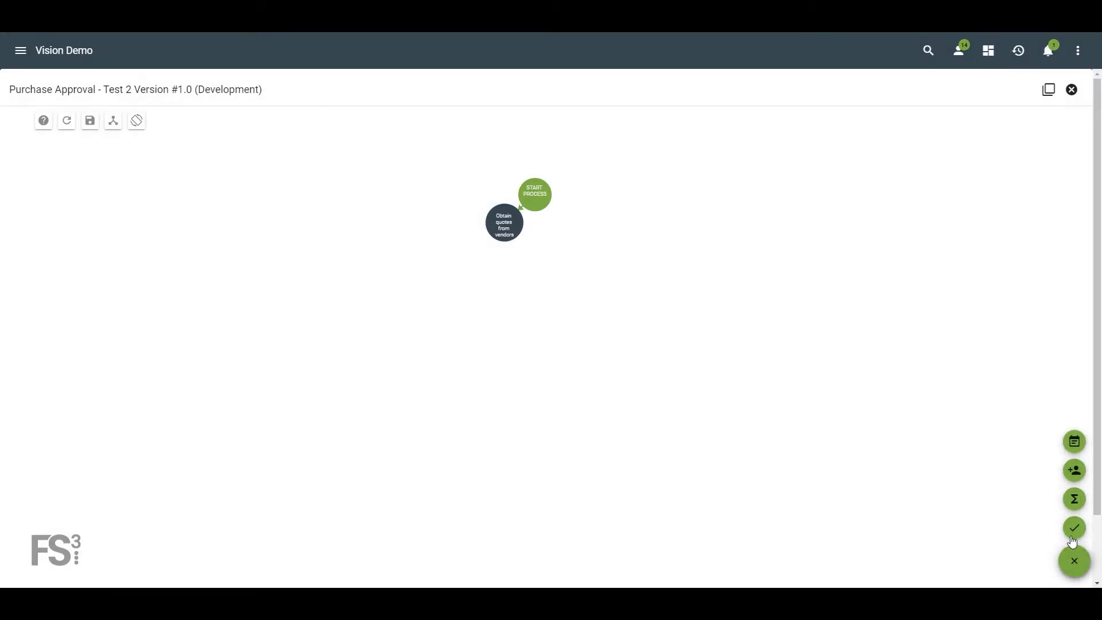
pyautogui.click(1074, 527)
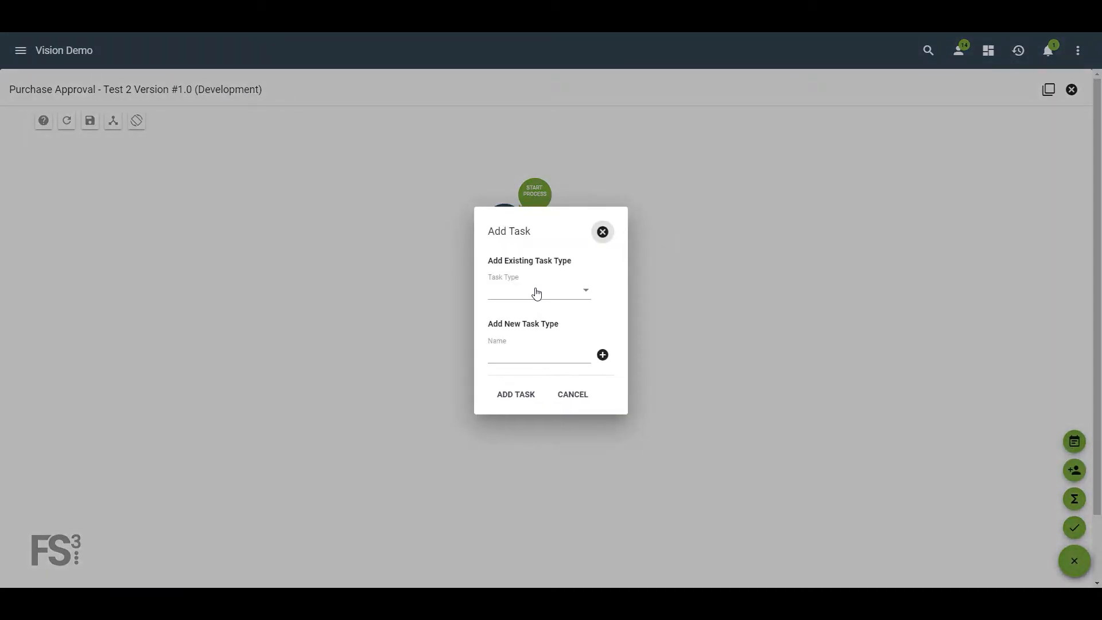
pyautogui.click(533, 290)
pyautogui.click(551, 229)
pyautogui.click(522, 356)
pyautogui.write('C')
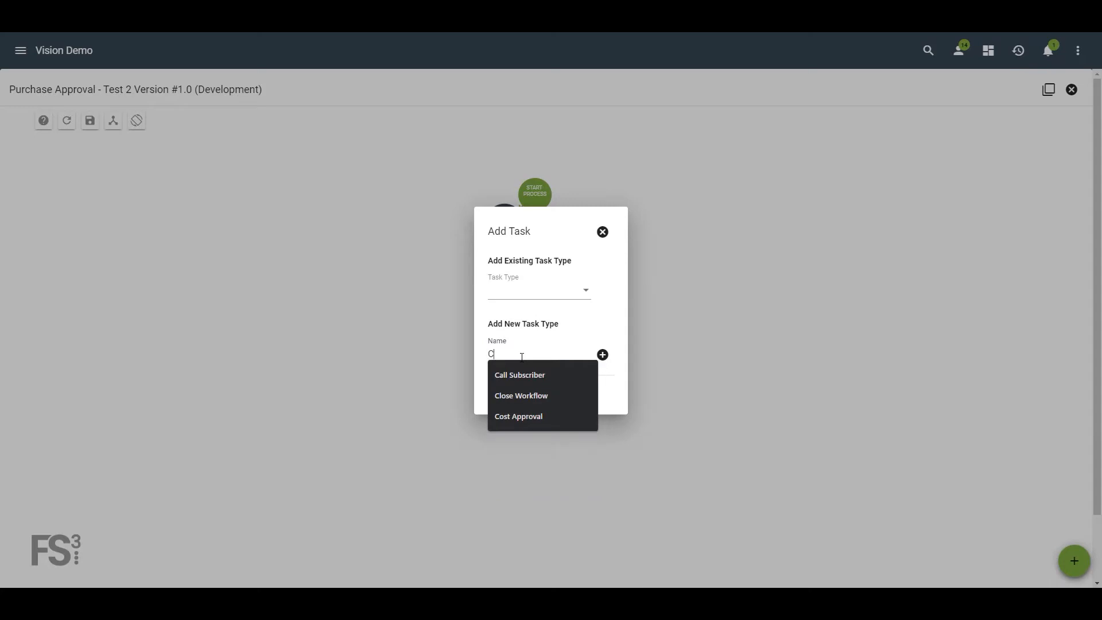
pyautogui.write('hoose Best Cost/Performance Item')
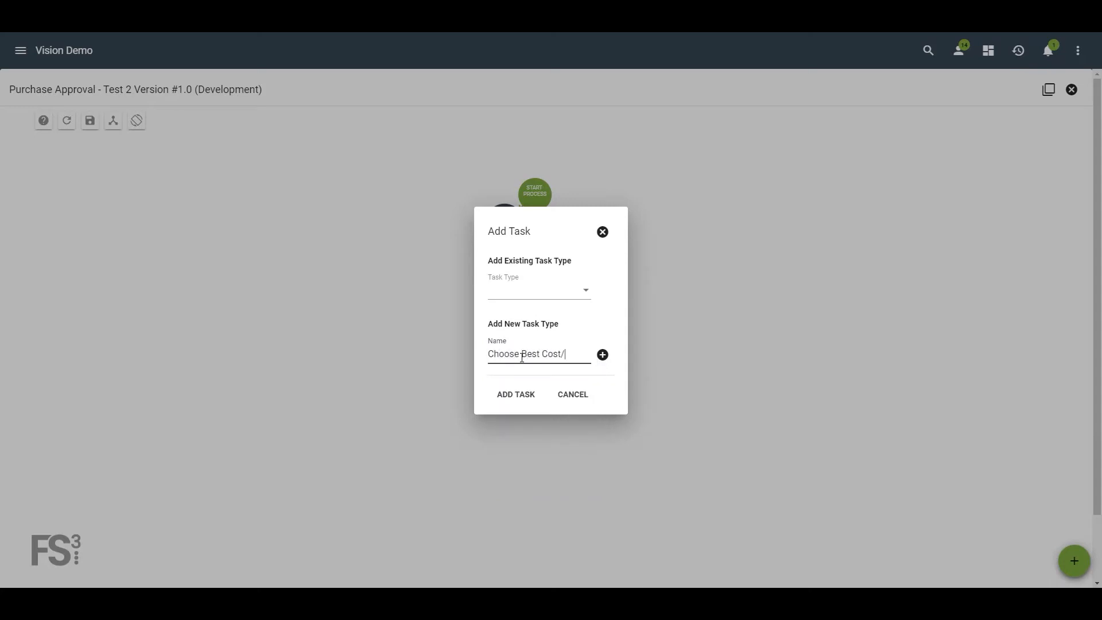
pyautogui.click(522, 395)
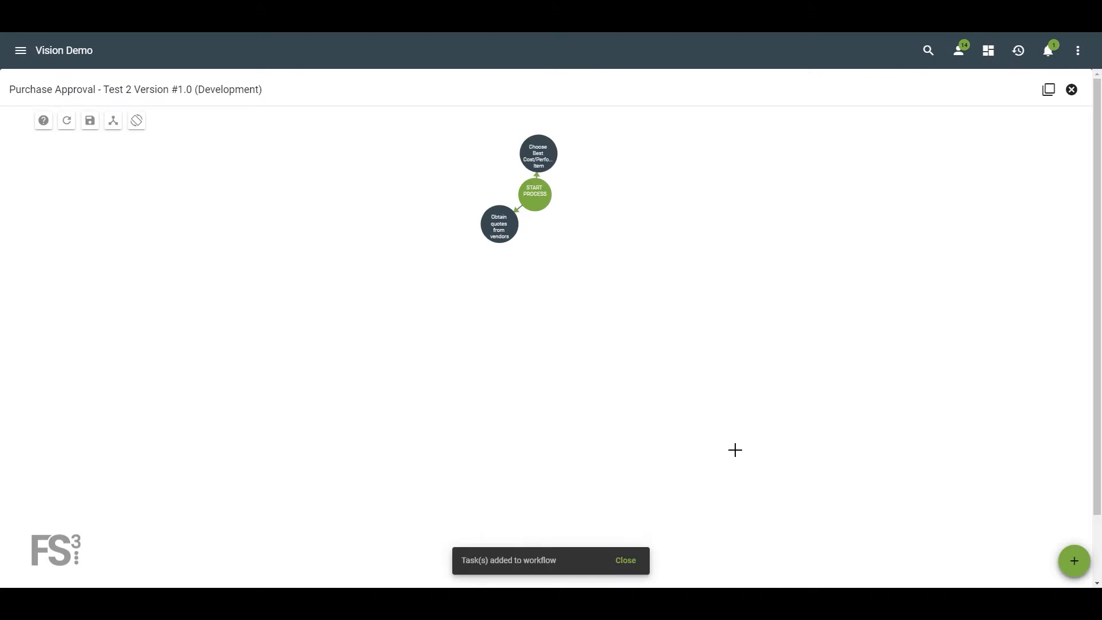
# Add a task to the workflow using a new task type named "Requires Manager Approval"
pyautogui.click(1073, 561)
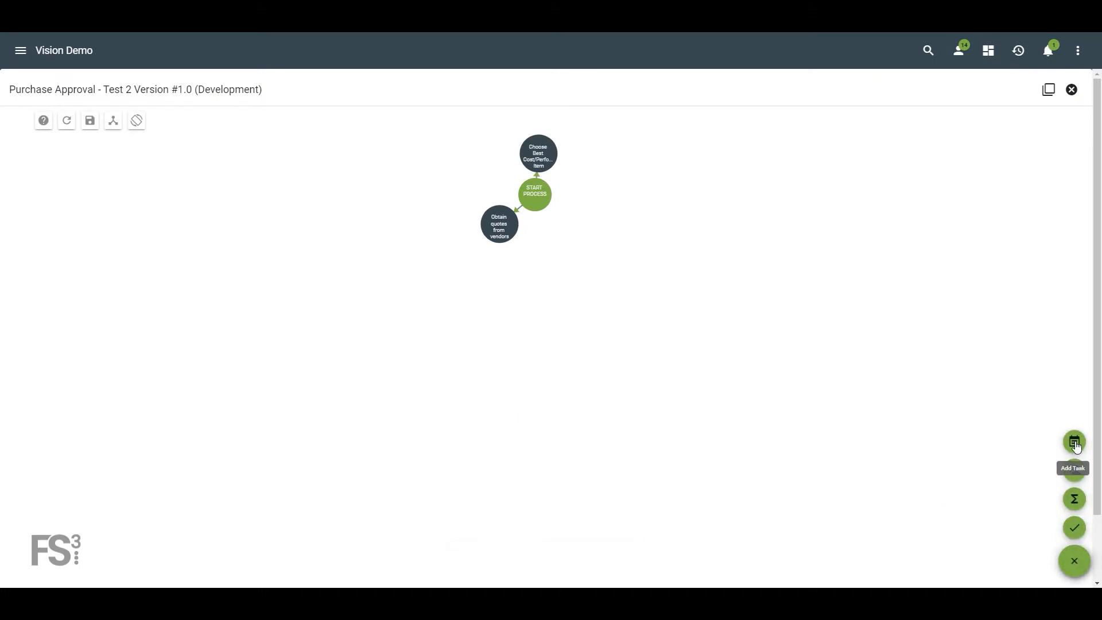
pyautogui.click(1074, 443)
pyautogui.click(559, 356)
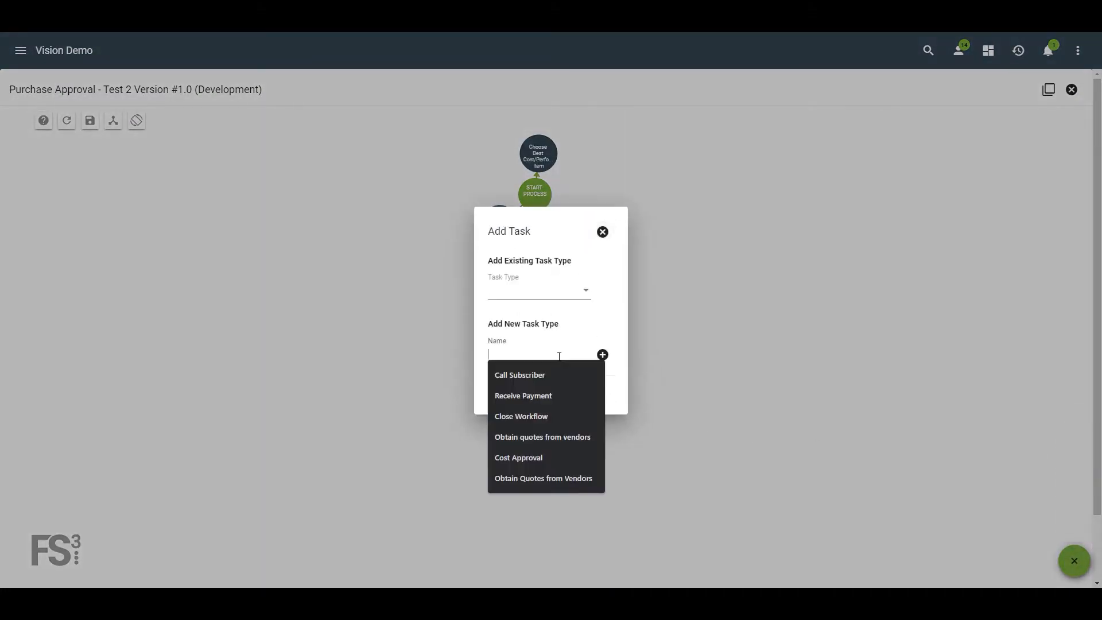
pyautogui.write('Requires Manager')
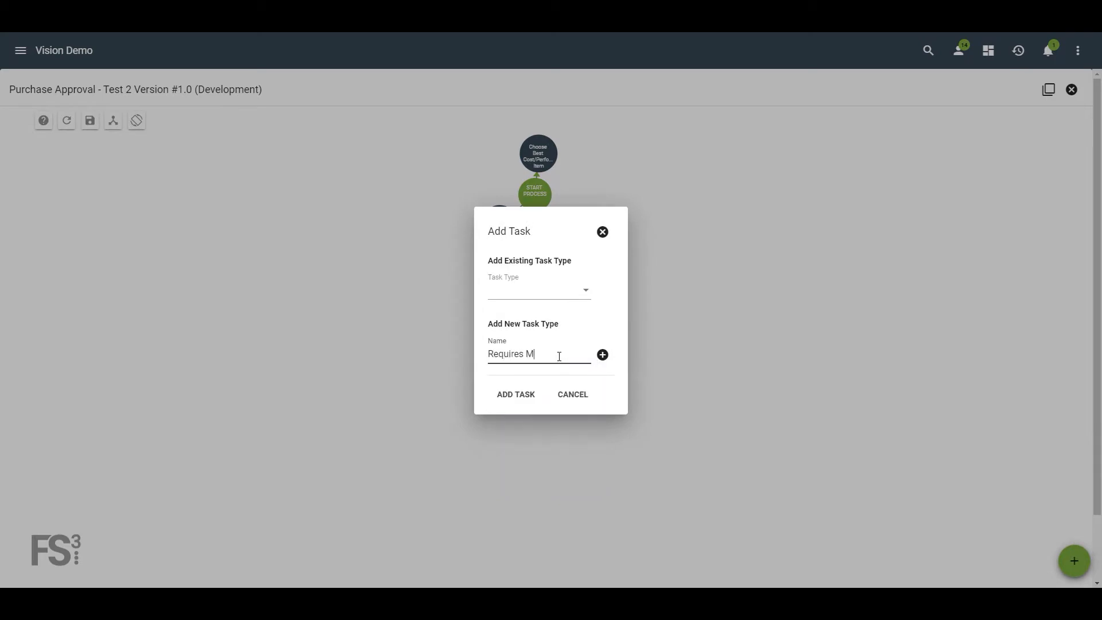
pyautogui.write(' Approval')
pyautogui.click(520, 396)
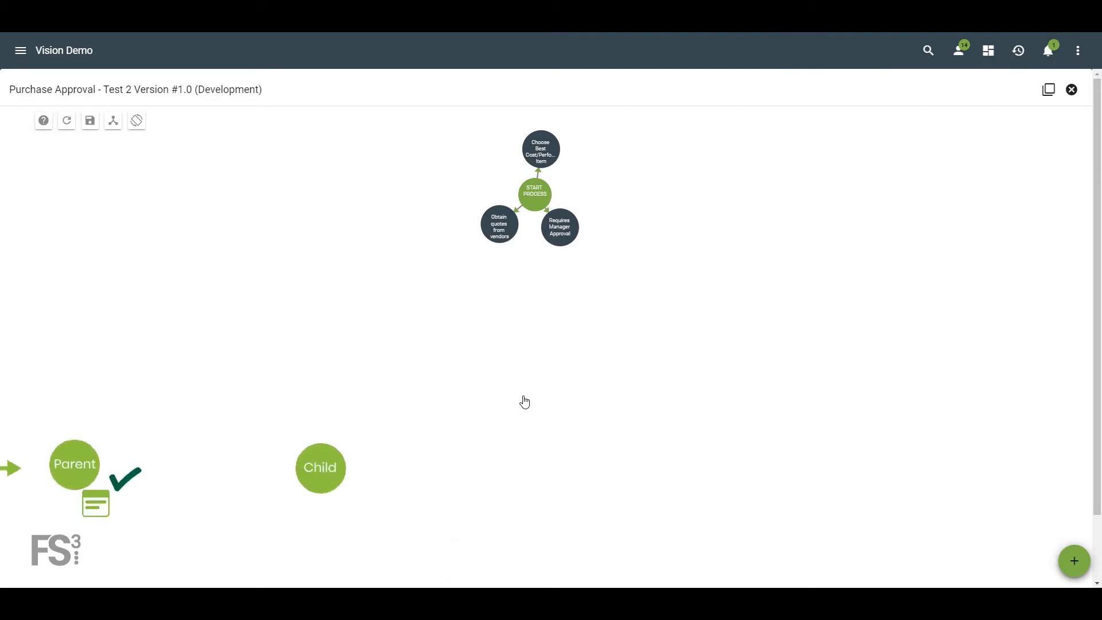
# Add a select field named "Item over $1000?" to the "Obtain quotes from vendors" task and make it required to complete the task
pyautogui.scroll(-1, 523, 399)
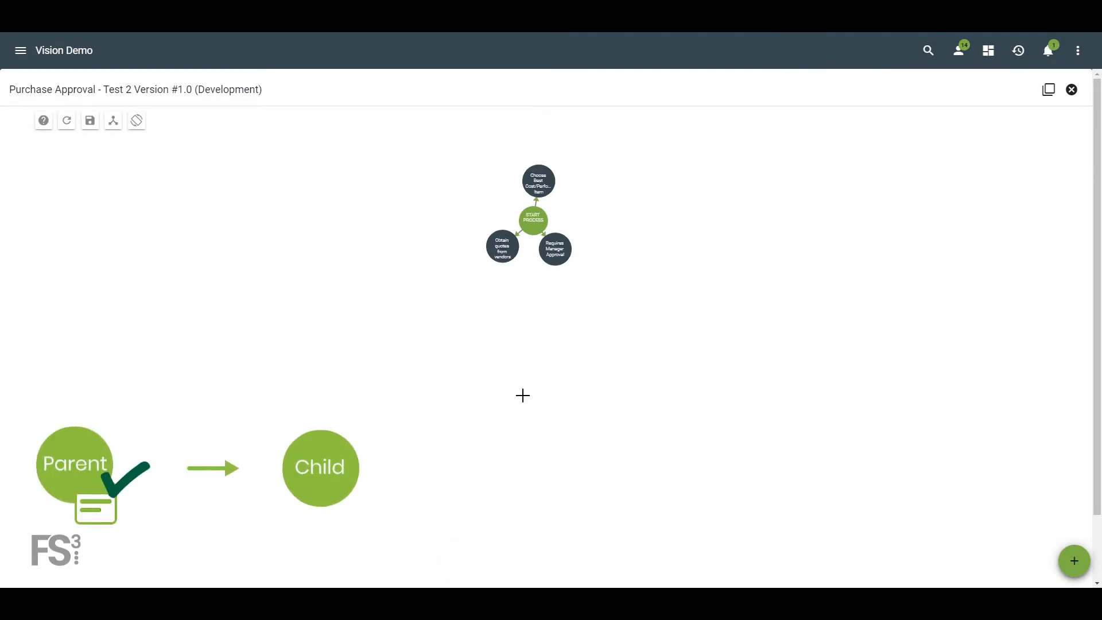
pyautogui.moveTo(583, 285); pyautogui.dragTo(574, 355)
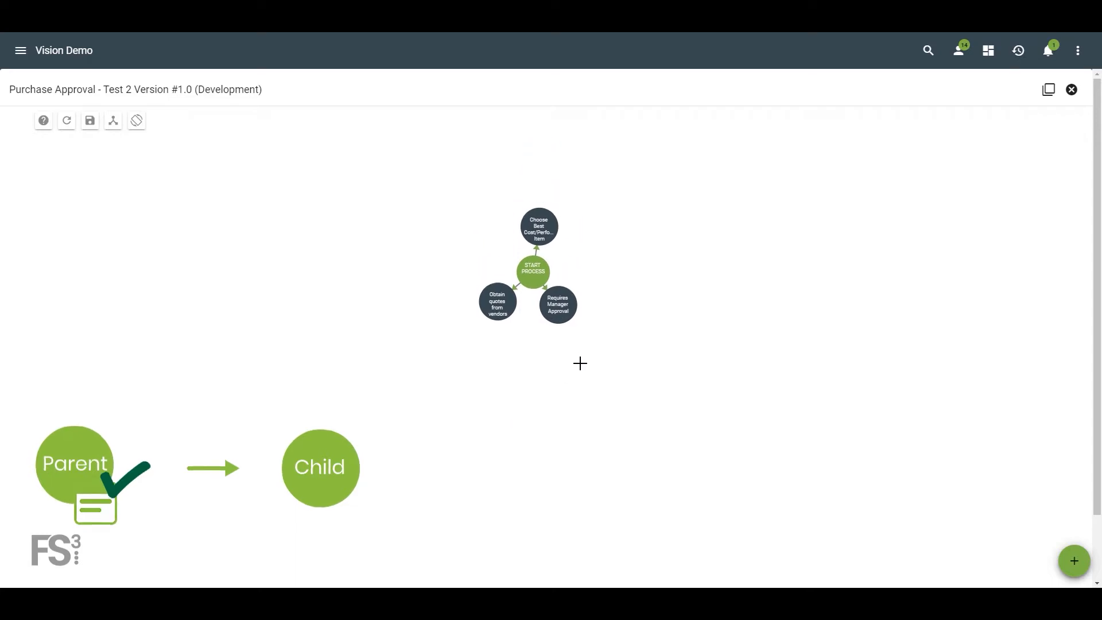
pyautogui.click(497, 308)
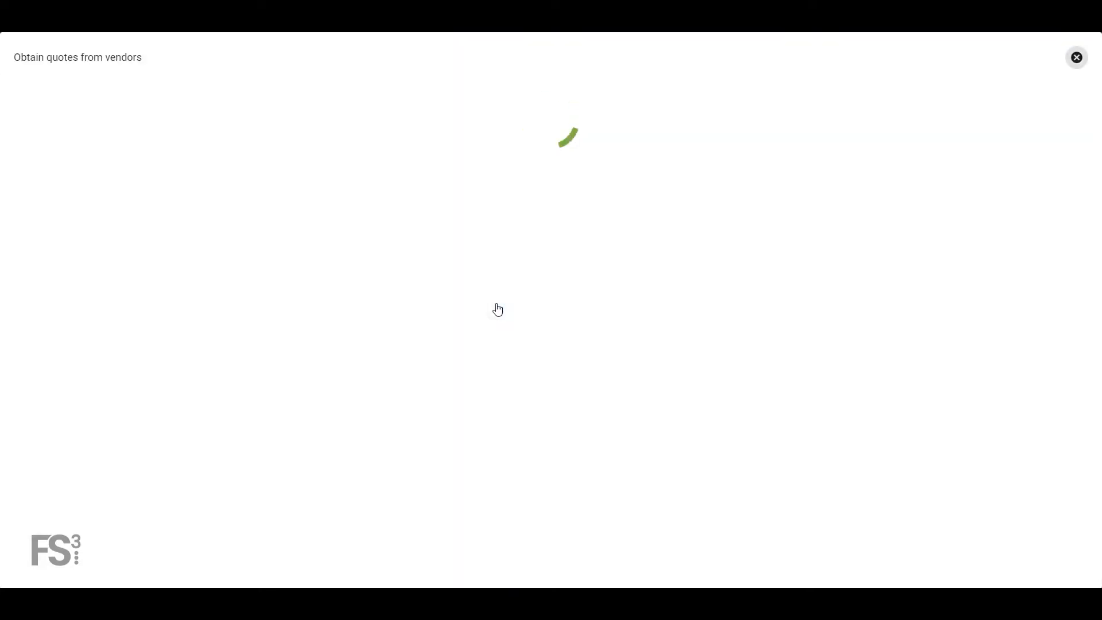
pyautogui.click(345, 96)
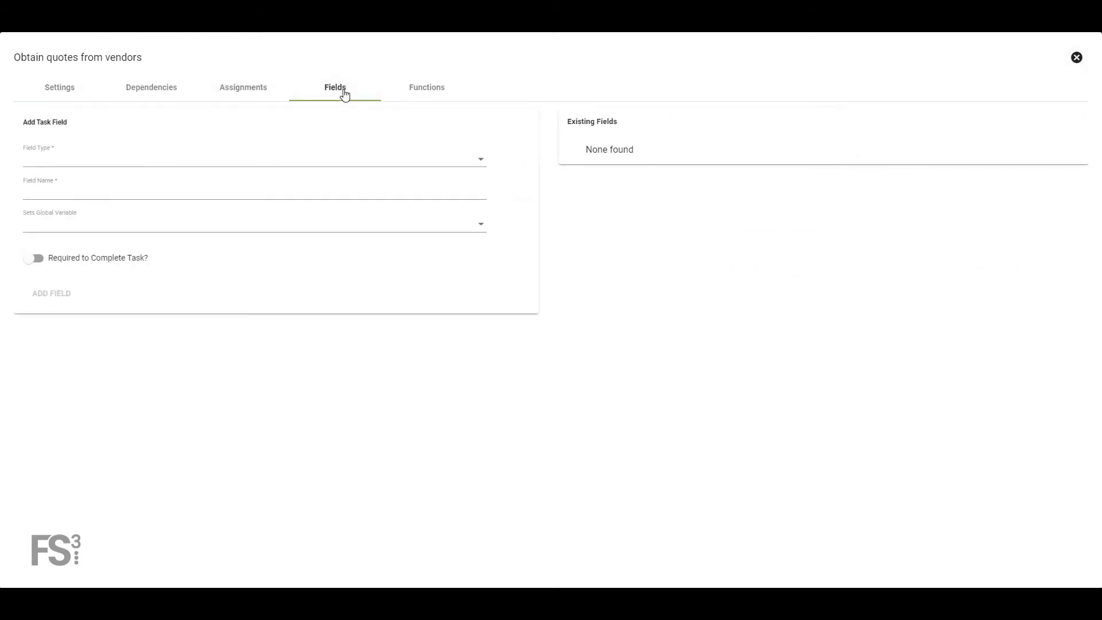
pyautogui.click(465, 163)
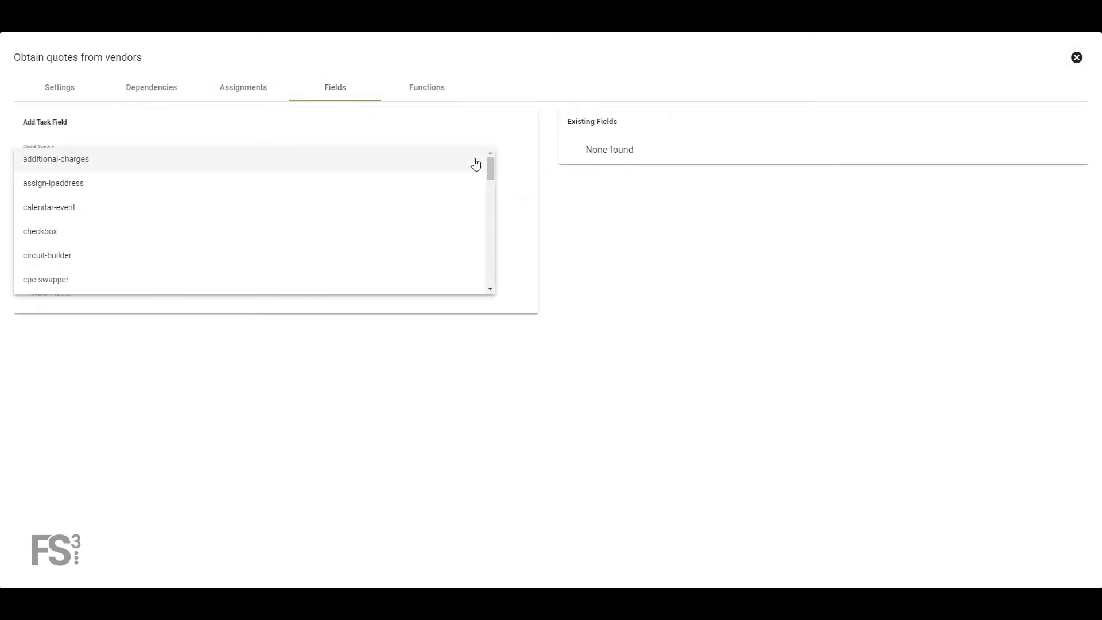
pyautogui.scroll(-7, 308, 254)
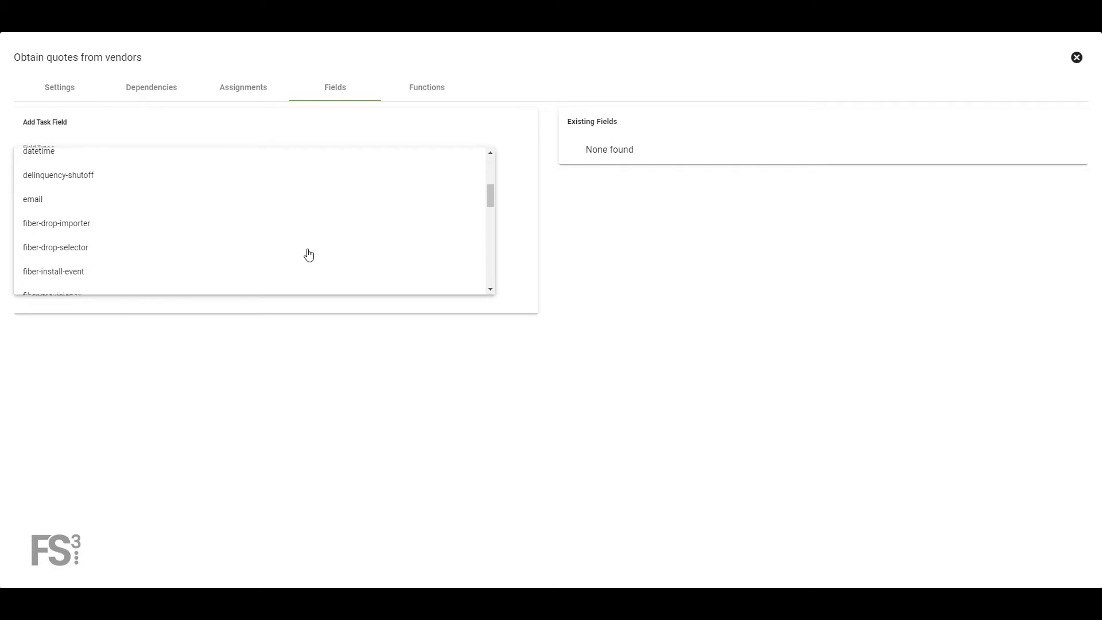
pyautogui.scroll(-1, 308, 255)
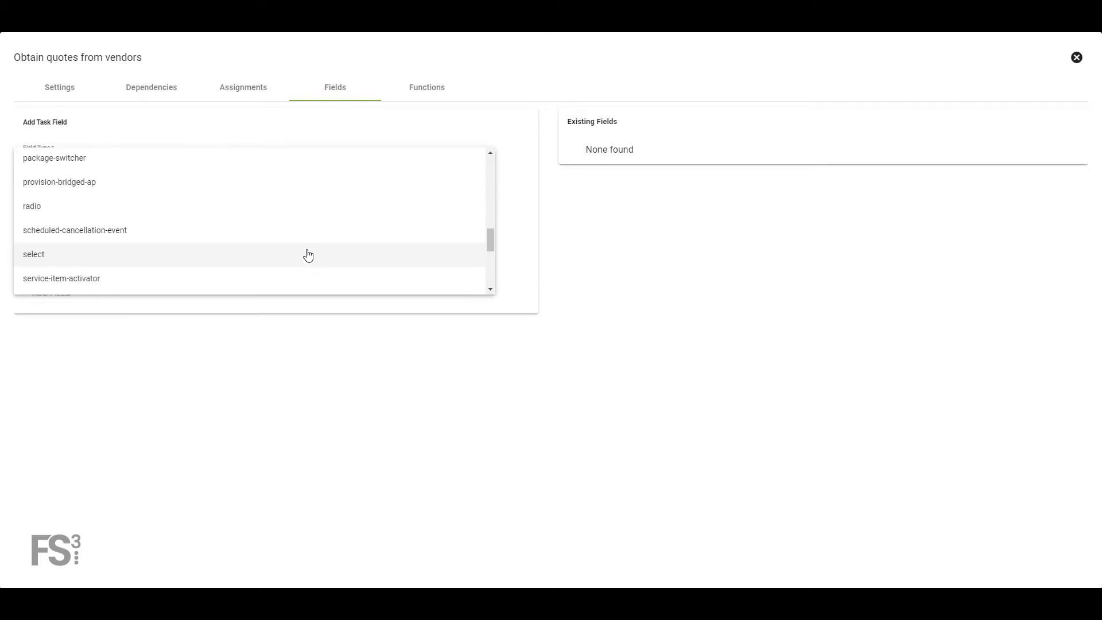
pyautogui.click(307, 254)
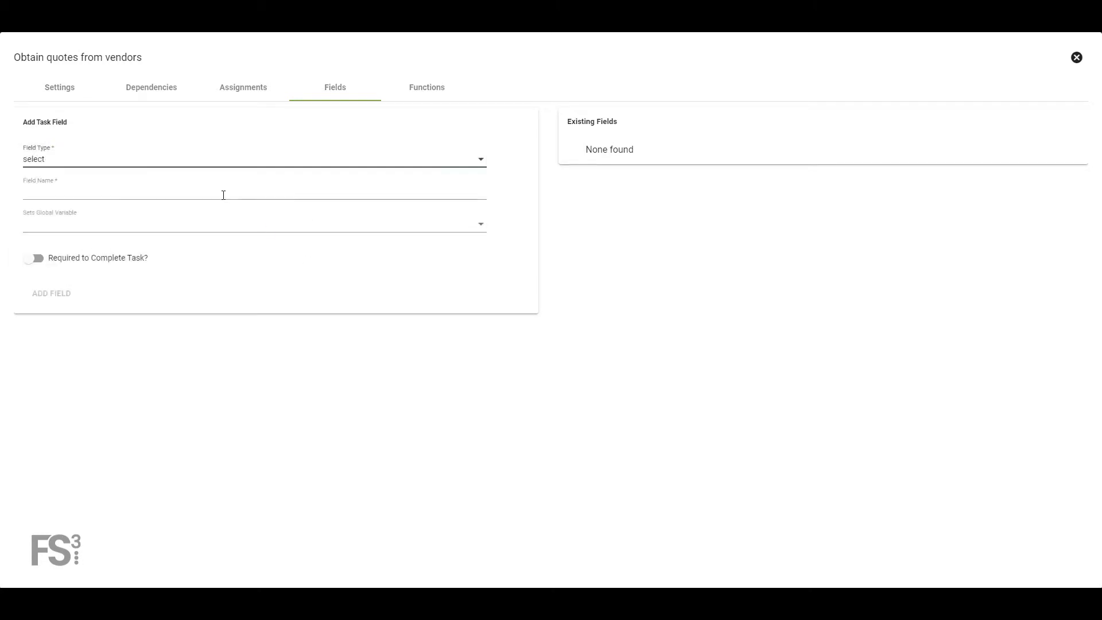
pyautogui.click(223, 195)
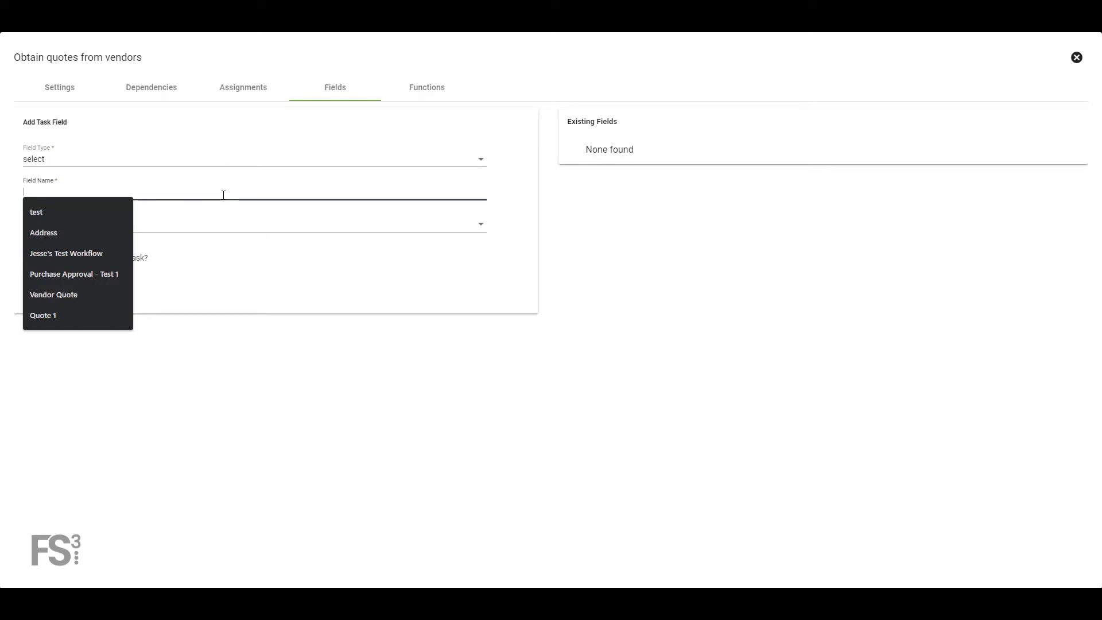
pyautogui.write('I')
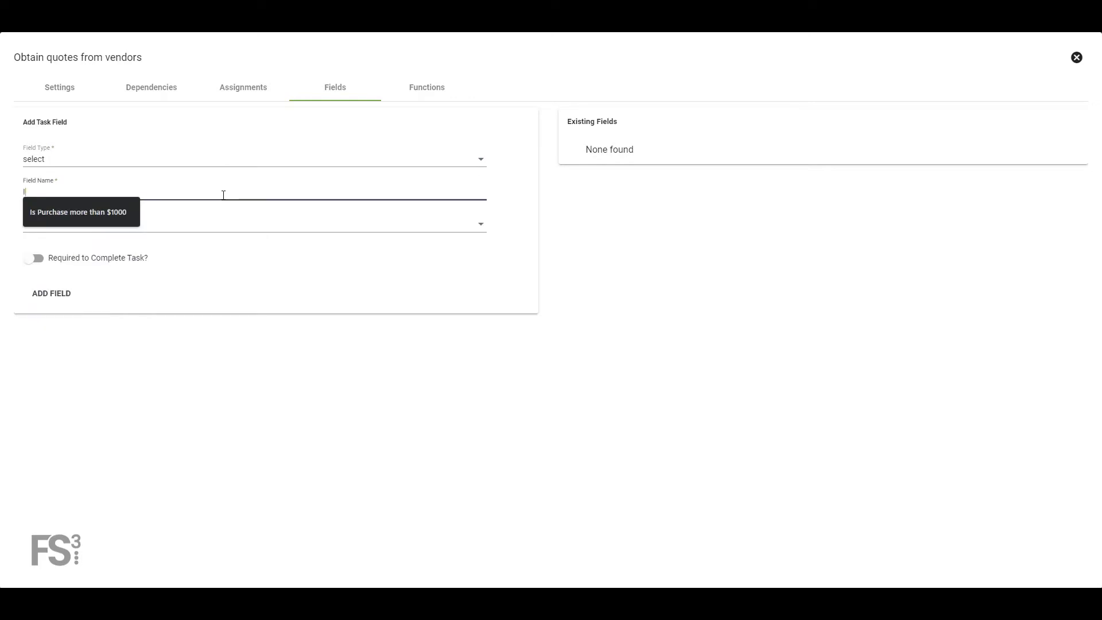
pyautogui.write('tem over $1000?')
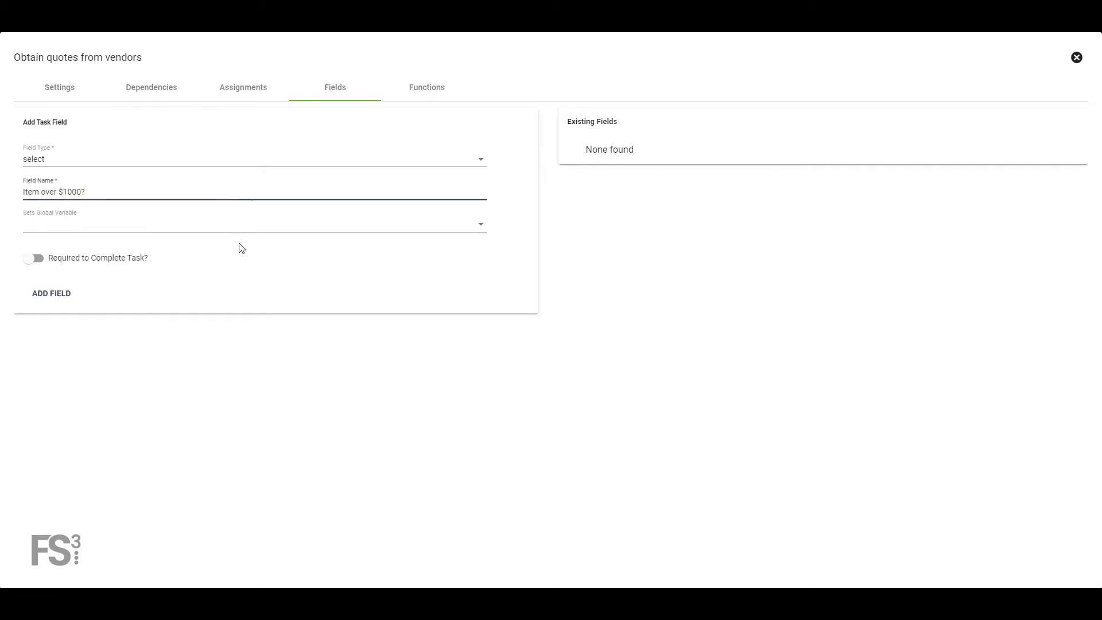
pyautogui.click(29, 259)
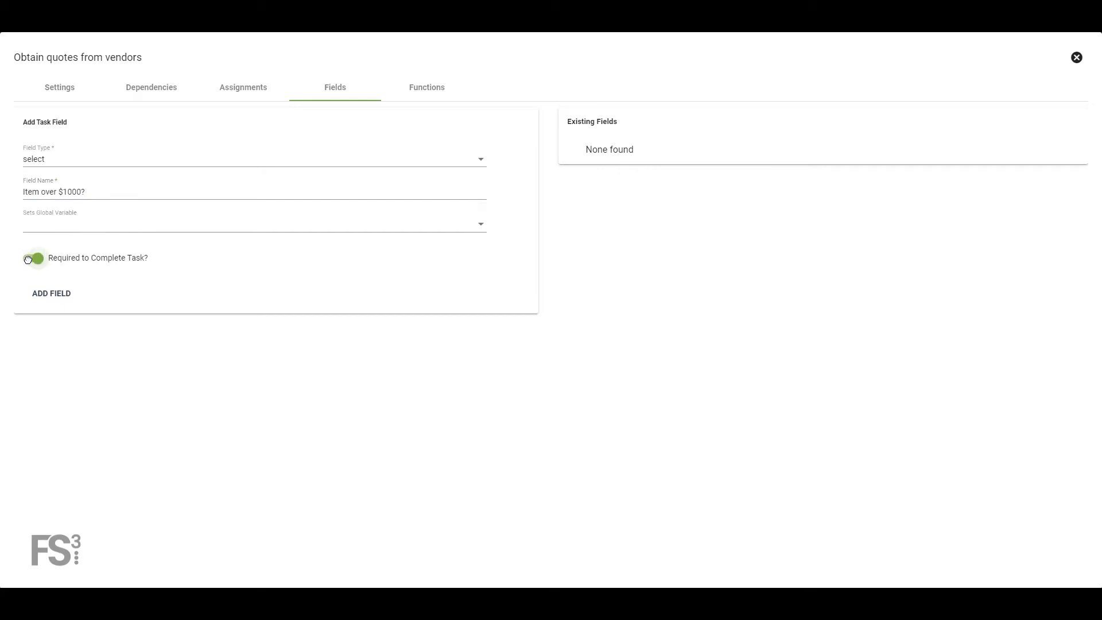
pyautogui.click(41, 296)
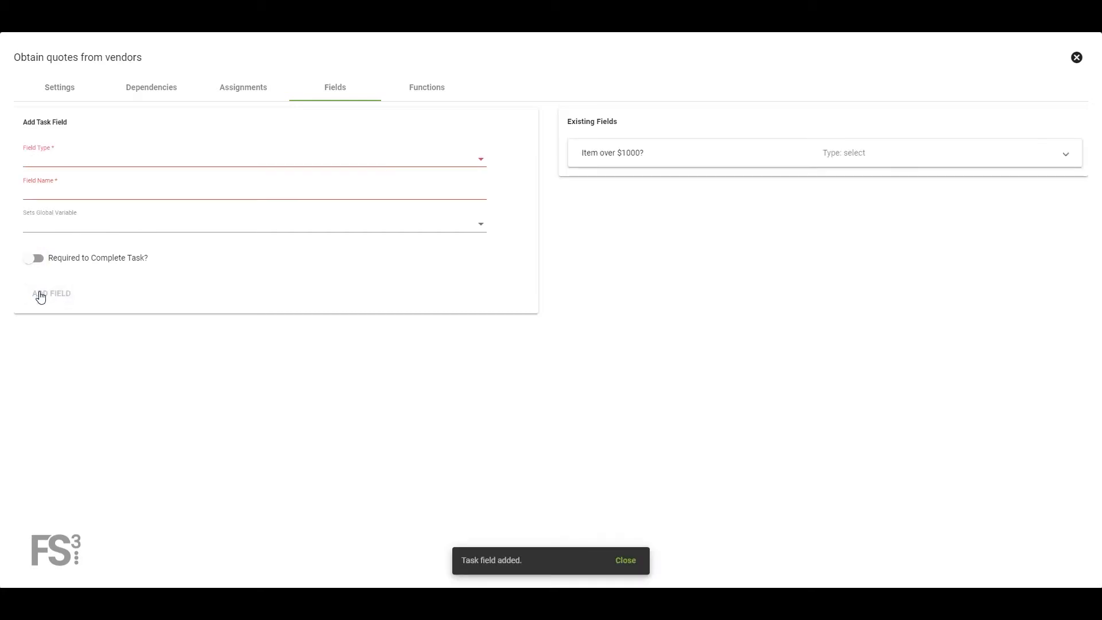
# Add the option "Yes" with value 1 to the "Item over $1000?" field
pyautogui.click(714, 163)
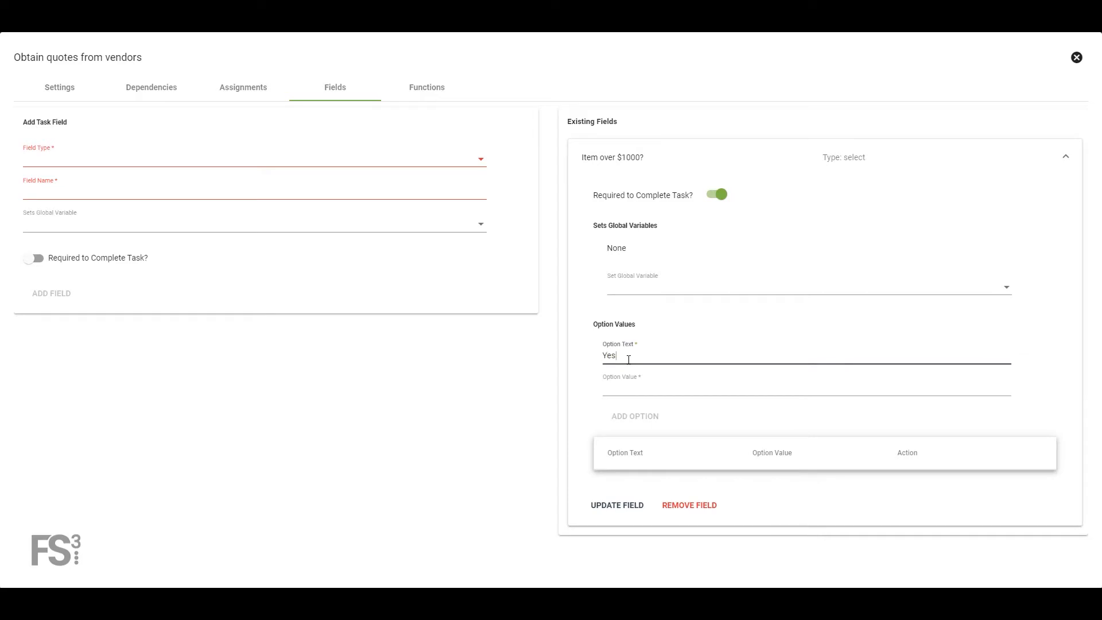
pyautogui.press('Tab')
pyautogui.write('1')
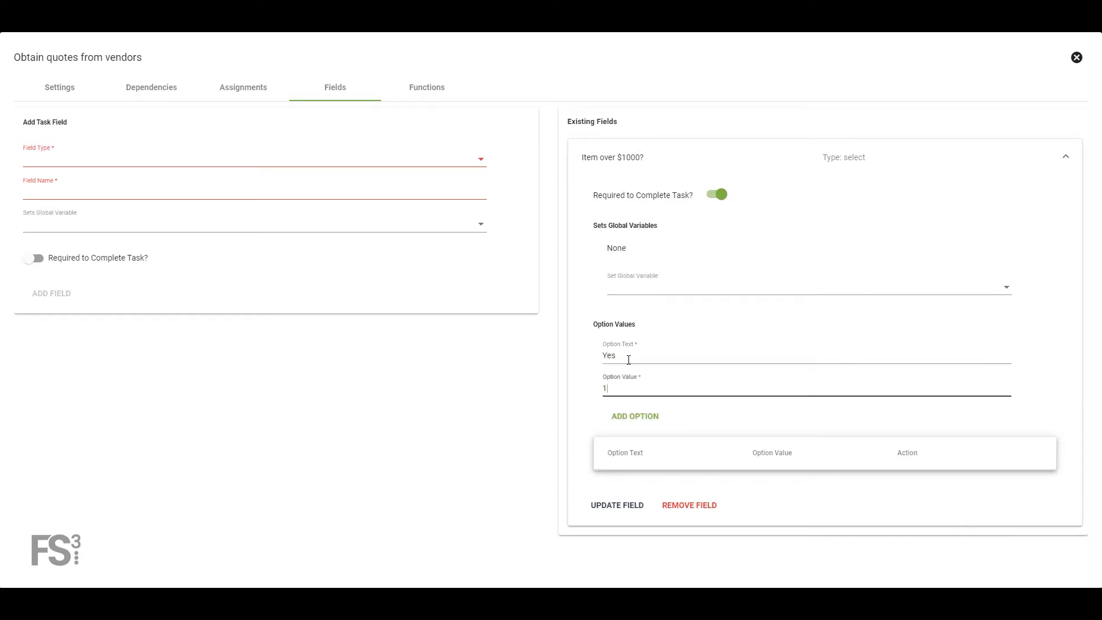
pyautogui.click(629, 416)
# Add the option "No" with value 0 to the "Item over $1000?" field and save the field
pyautogui.click(619, 359)
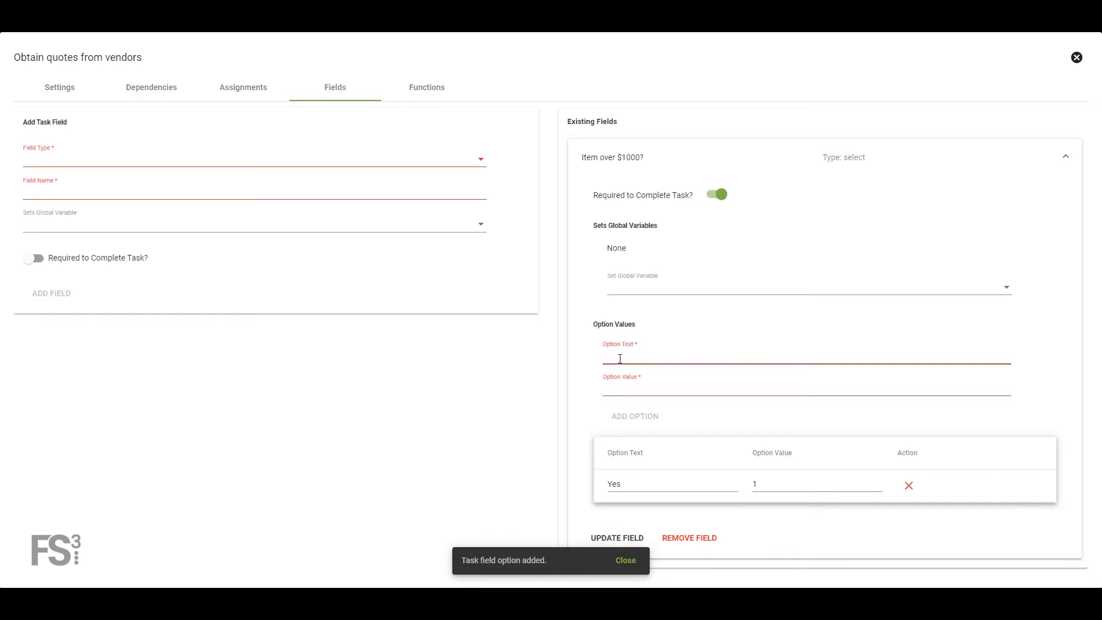
pyautogui.write('No')
pyautogui.press('Tab')
pyautogui.write('0')
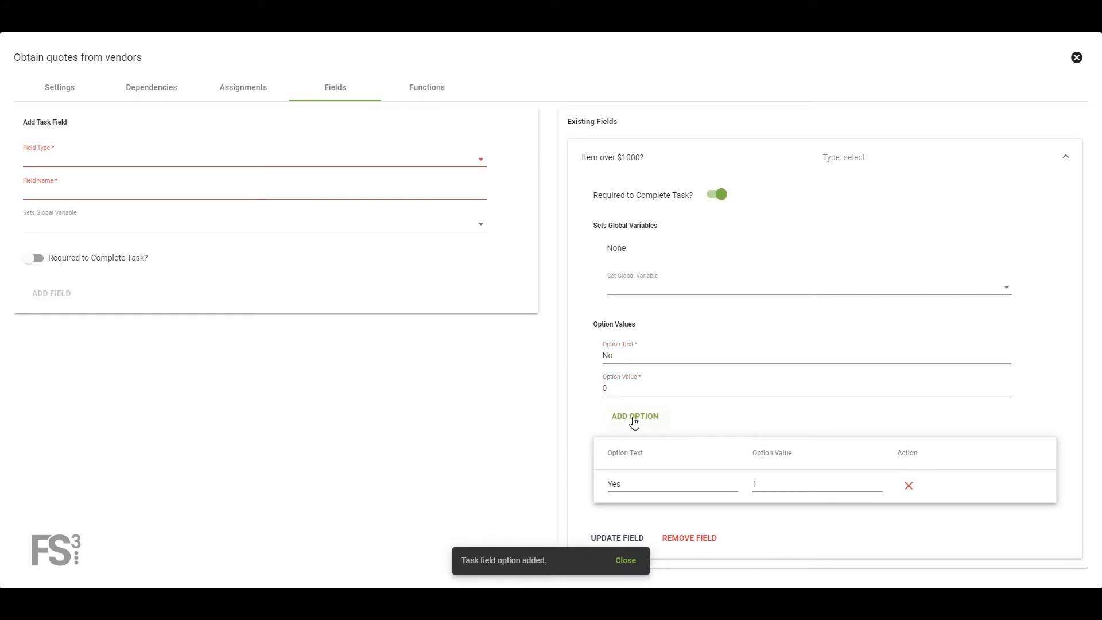
pyautogui.click(633, 417)
pyautogui.click(633, 562)
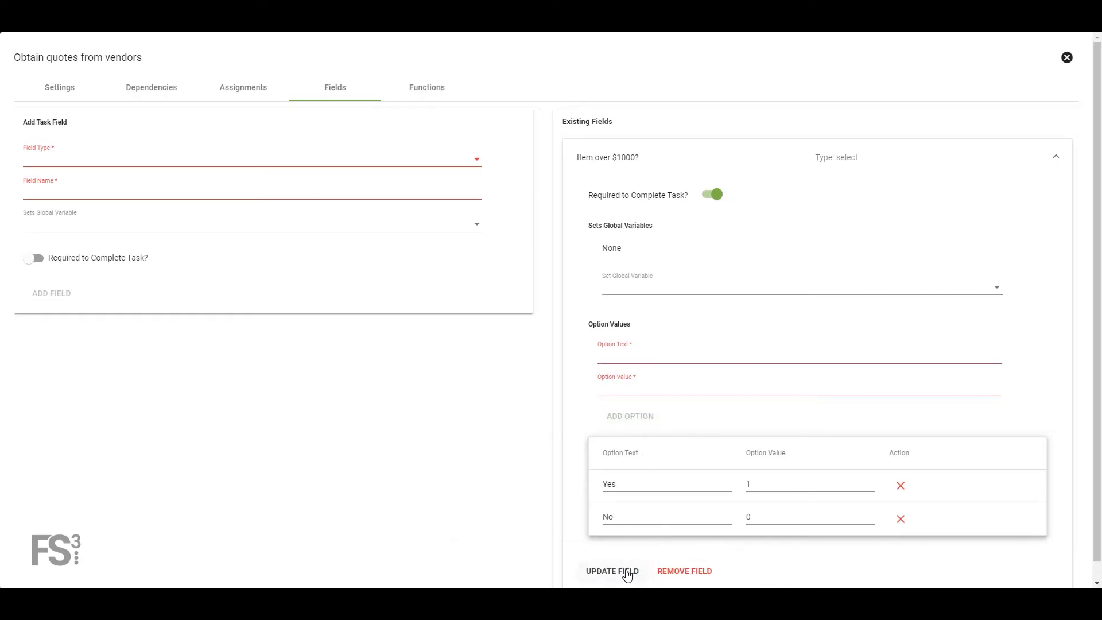
pyautogui.click(625, 572)
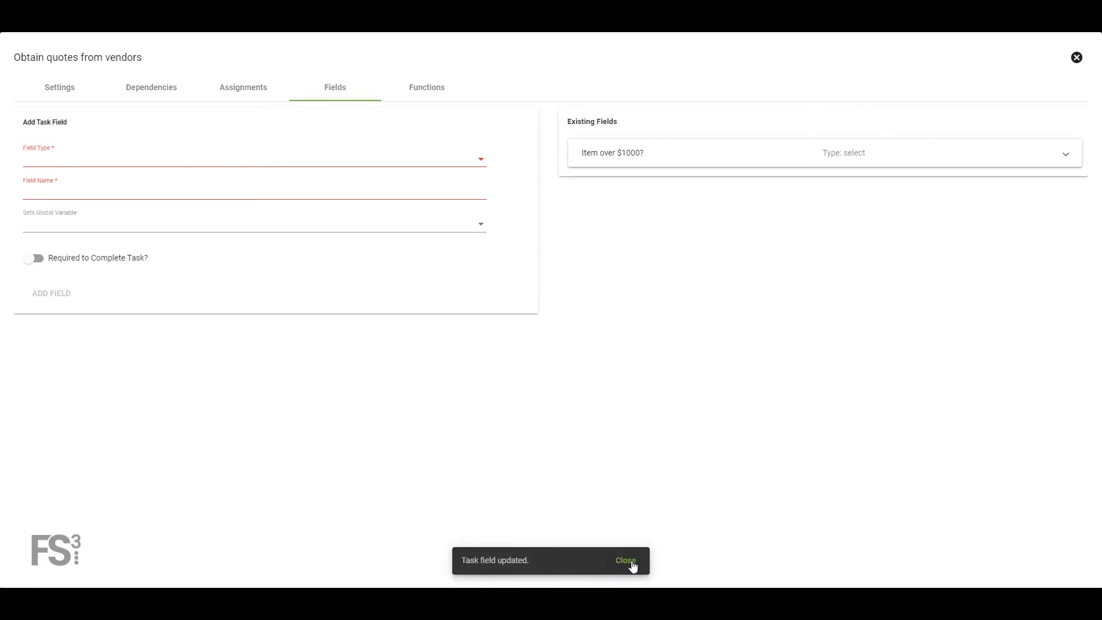
pyautogui.click(632, 566)
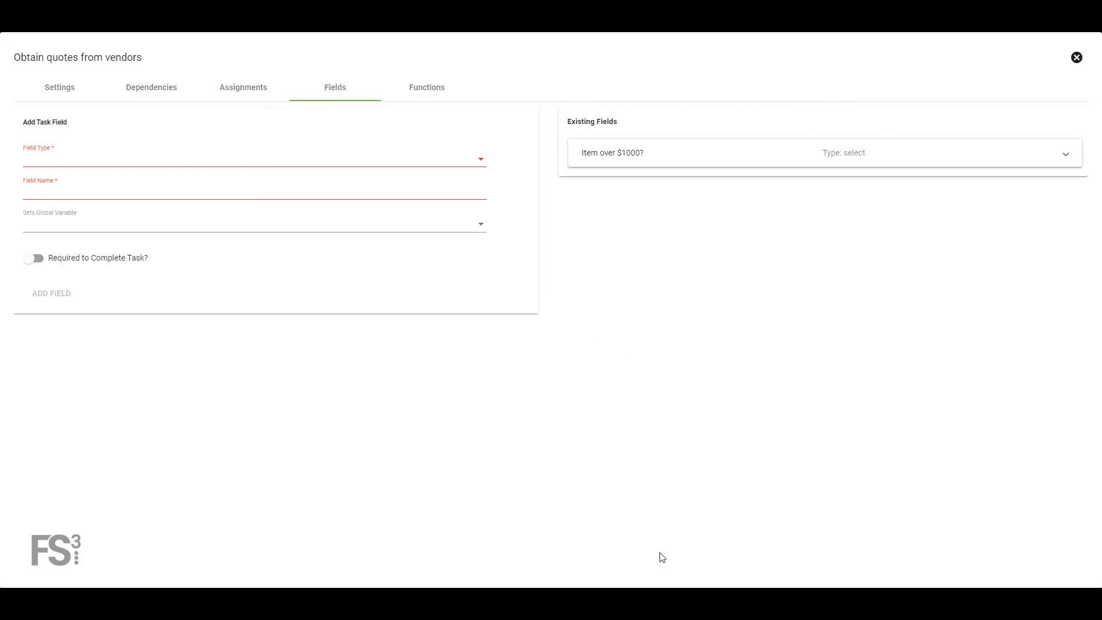
# Close the "Obtain quotes from vendors" task and refresh the workflow diagram
pyautogui.click(1075, 58)
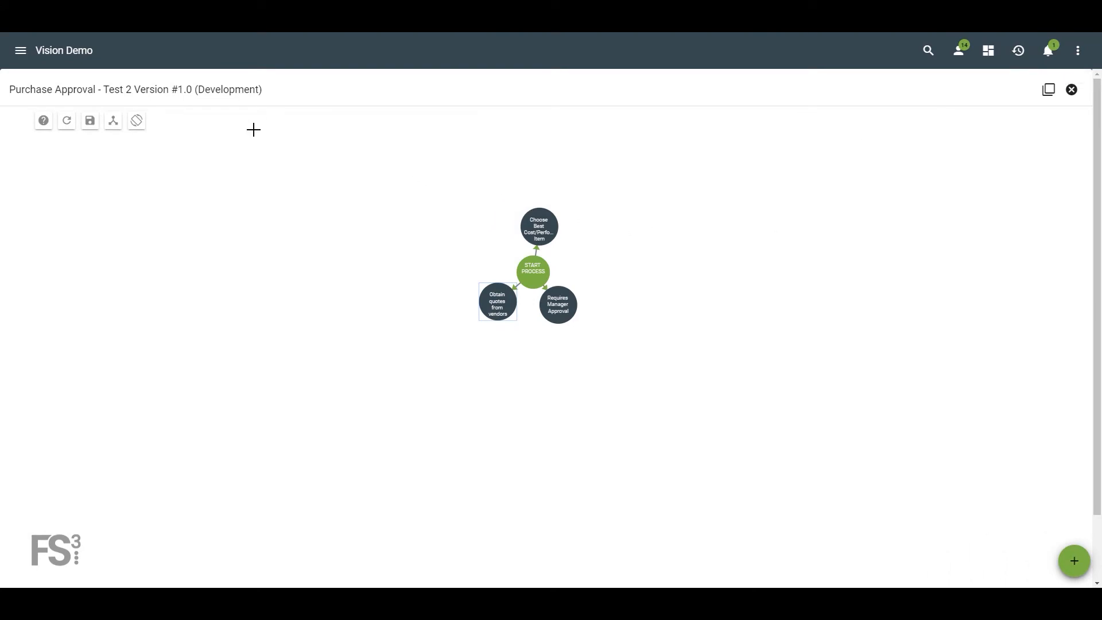
pyautogui.click(67, 123)
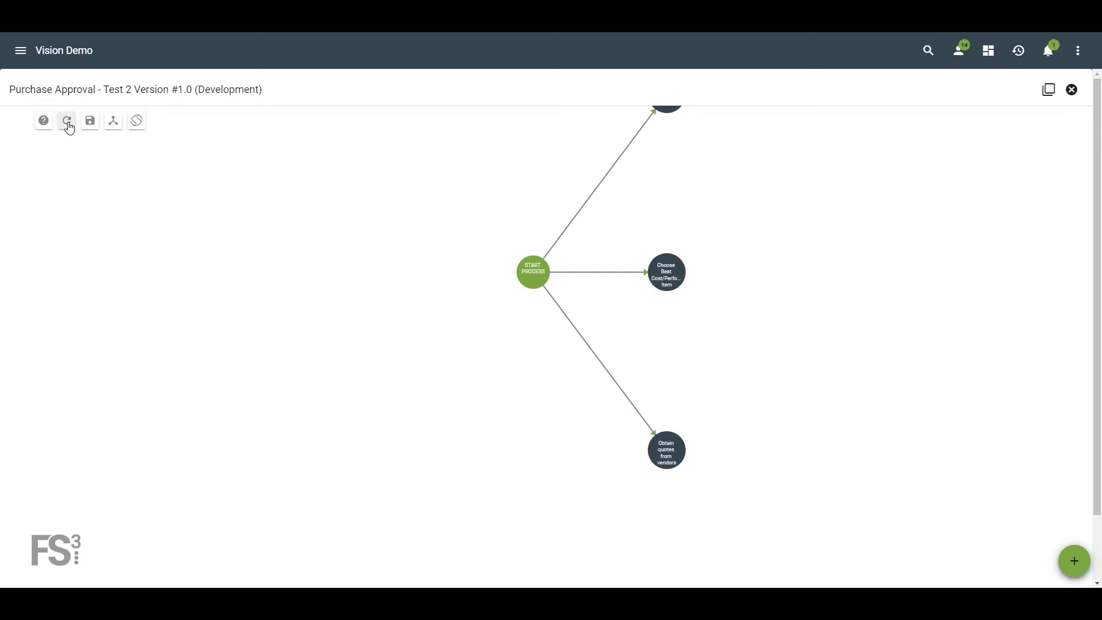
pyautogui.moveTo(792, 268); pyautogui.dragTo(733, 352)
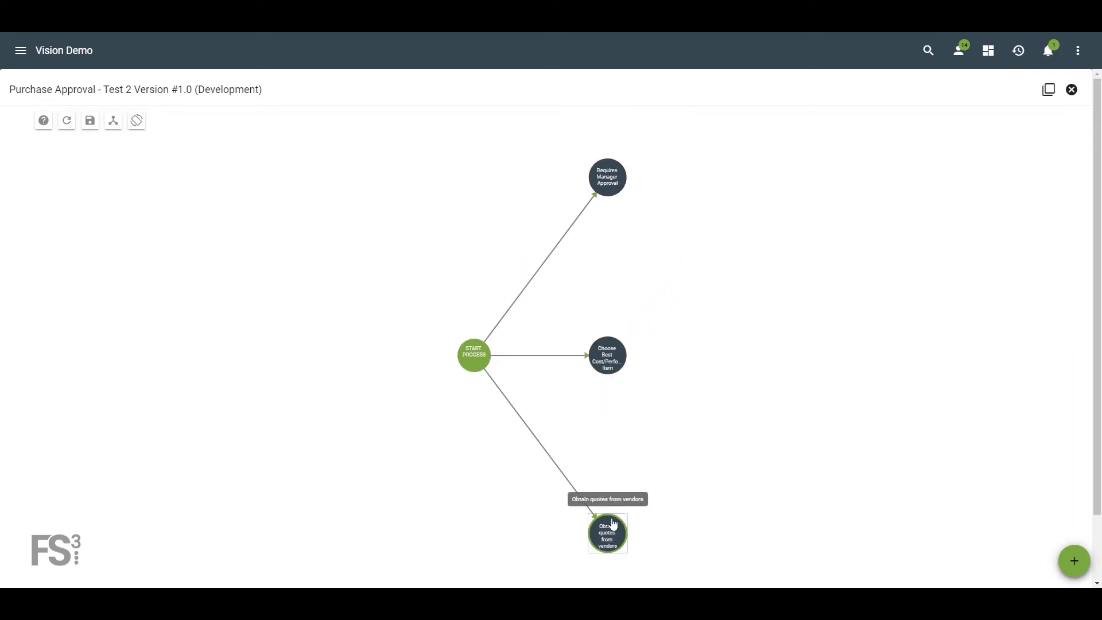
# Make "Choose Best Cost/Performance Item" depend on "Obtain quotes from vendors" through a Task Field Option dependency with "Item over $1000?" set to No
pyautogui.moveTo(613, 524); pyautogui.dragTo(609, 368)
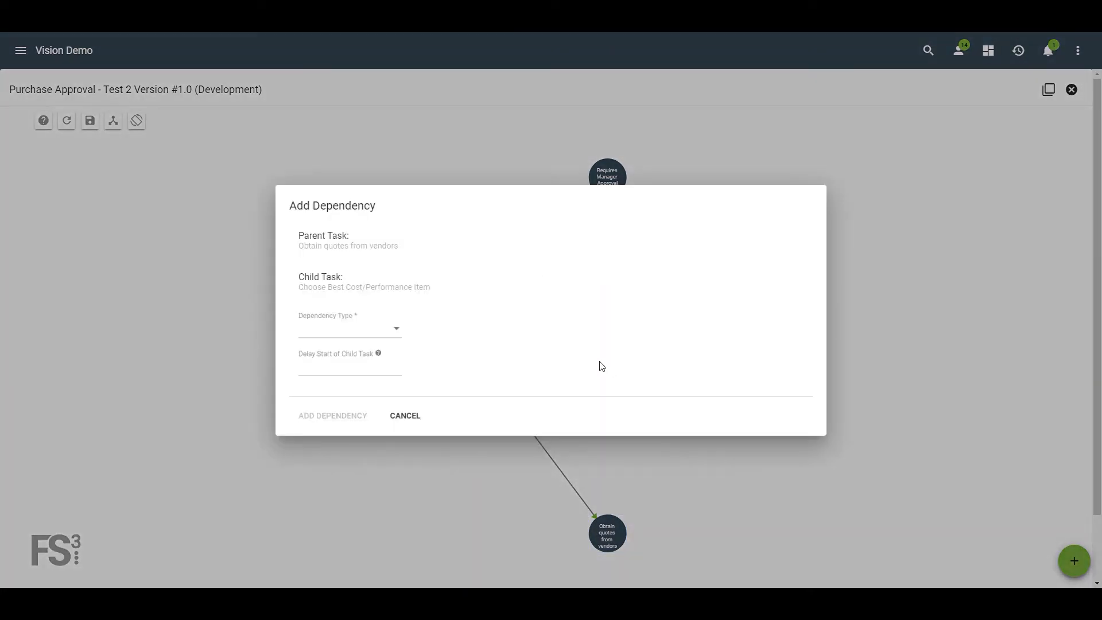
pyautogui.click(396, 334)
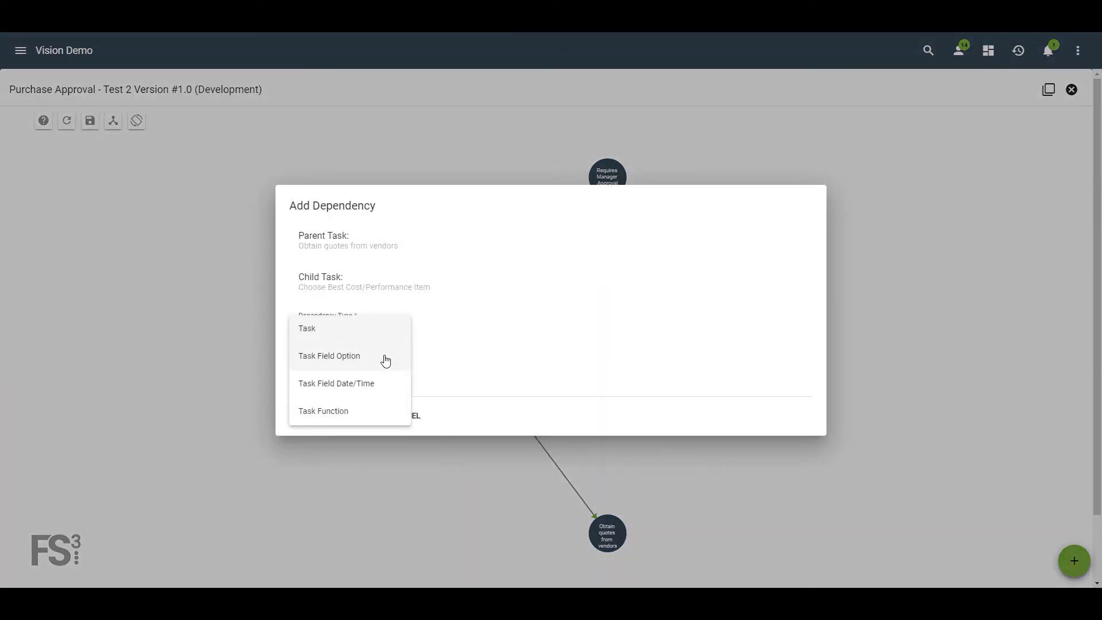
pyautogui.click(385, 360)
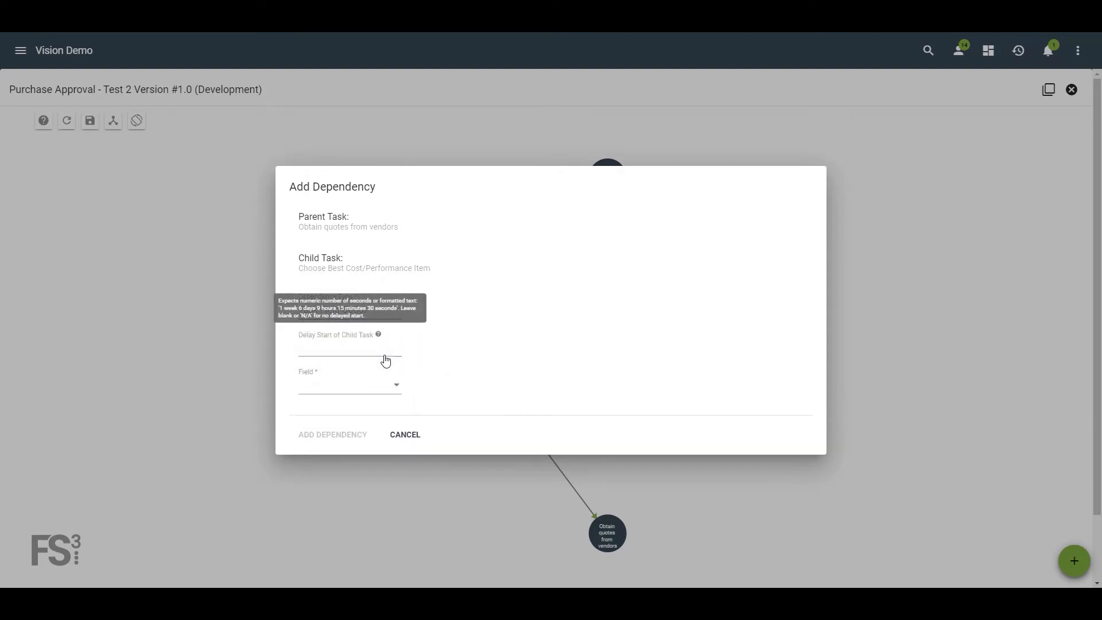
pyautogui.click(394, 385)
pyautogui.click(364, 391)
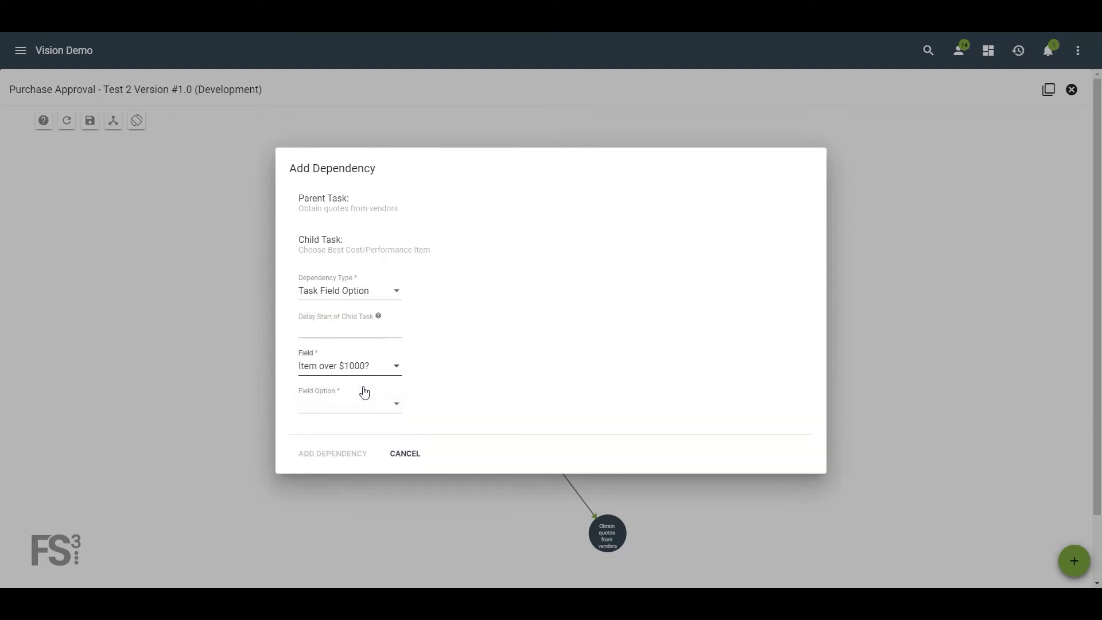
pyautogui.click(396, 407)
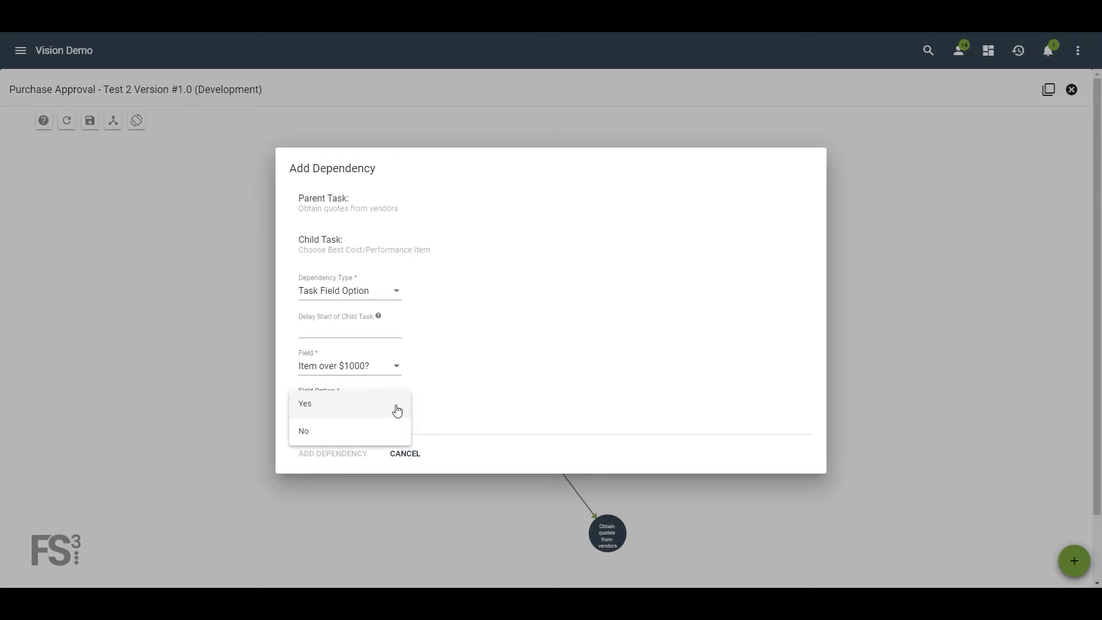
pyautogui.click(380, 438)
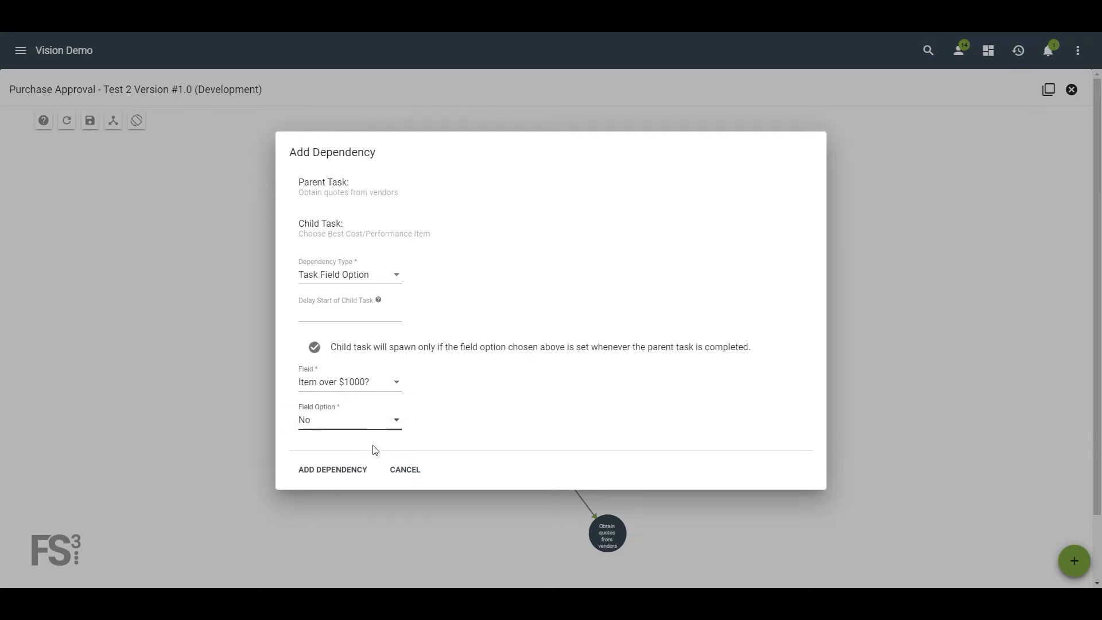
pyautogui.click(333, 470)
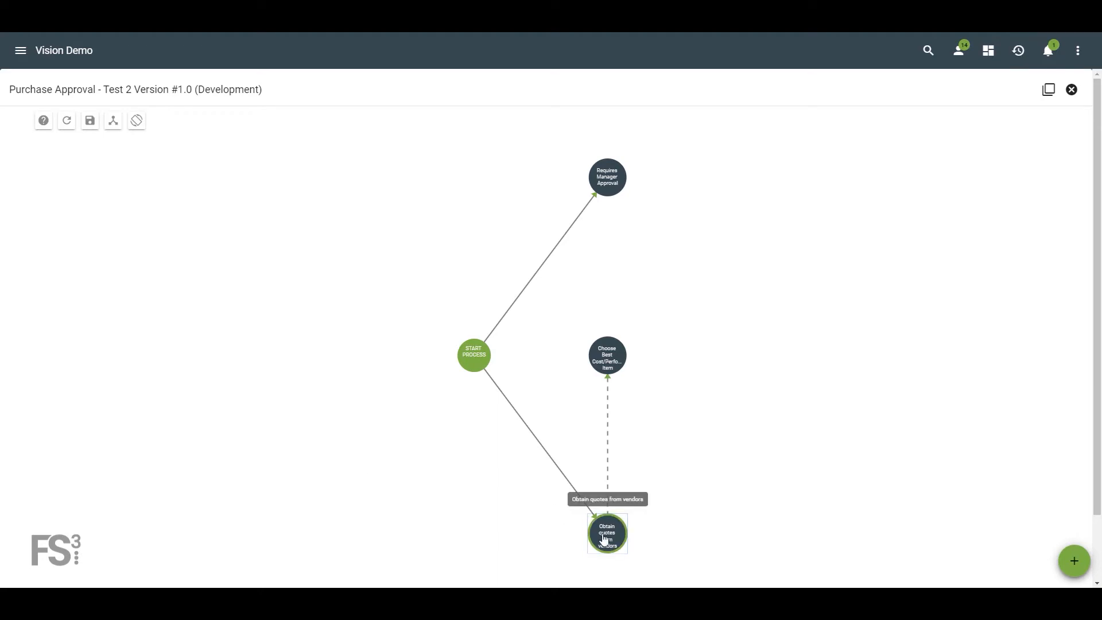
# Make "Requires Manager Approval" depend on "Obtain quotes from vendors" through a Task Field Option dependency with "Item over $1000?" set to Yes
pyautogui.moveTo(605, 536); pyautogui.dragTo(610, 182)
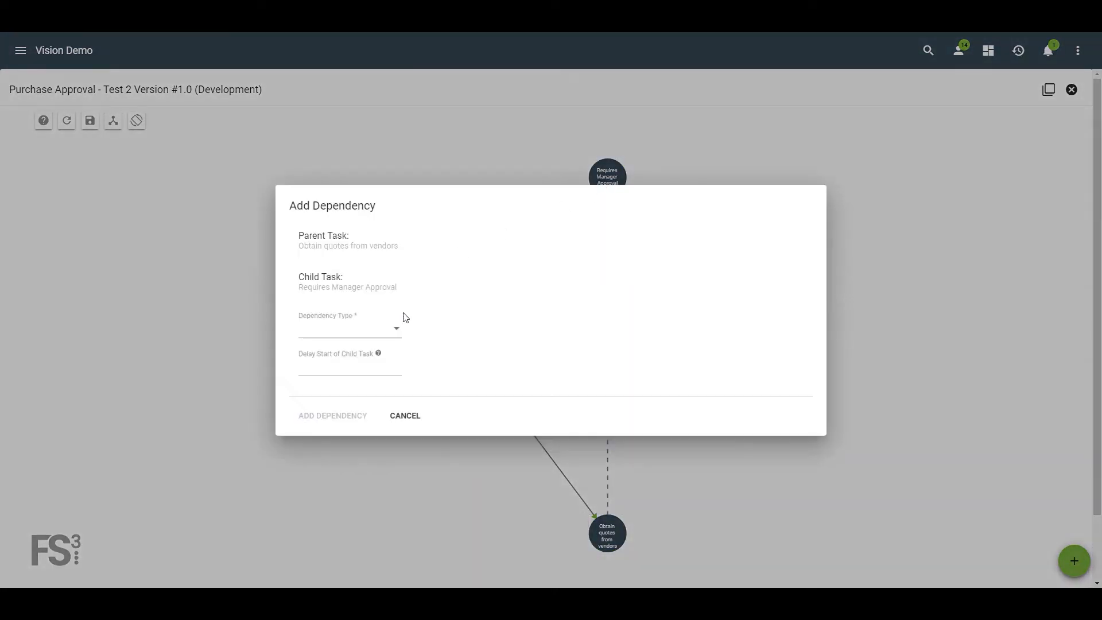
pyautogui.click(395, 331)
pyautogui.click(386, 358)
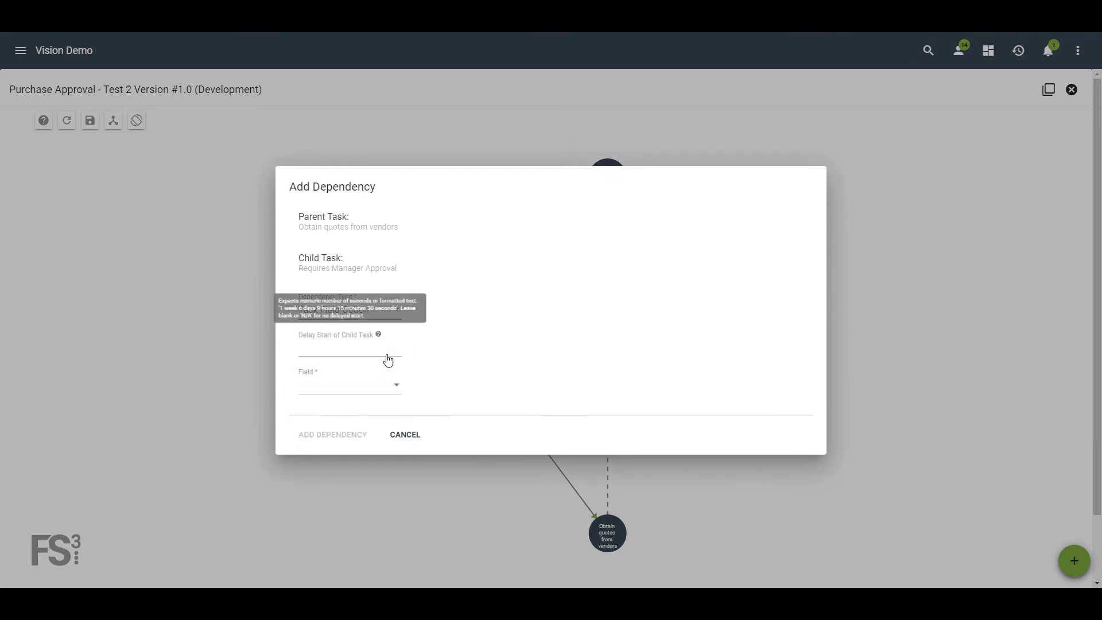
pyautogui.click(393, 387)
pyautogui.click(393, 385)
pyautogui.click(394, 407)
pyautogui.click(394, 408)
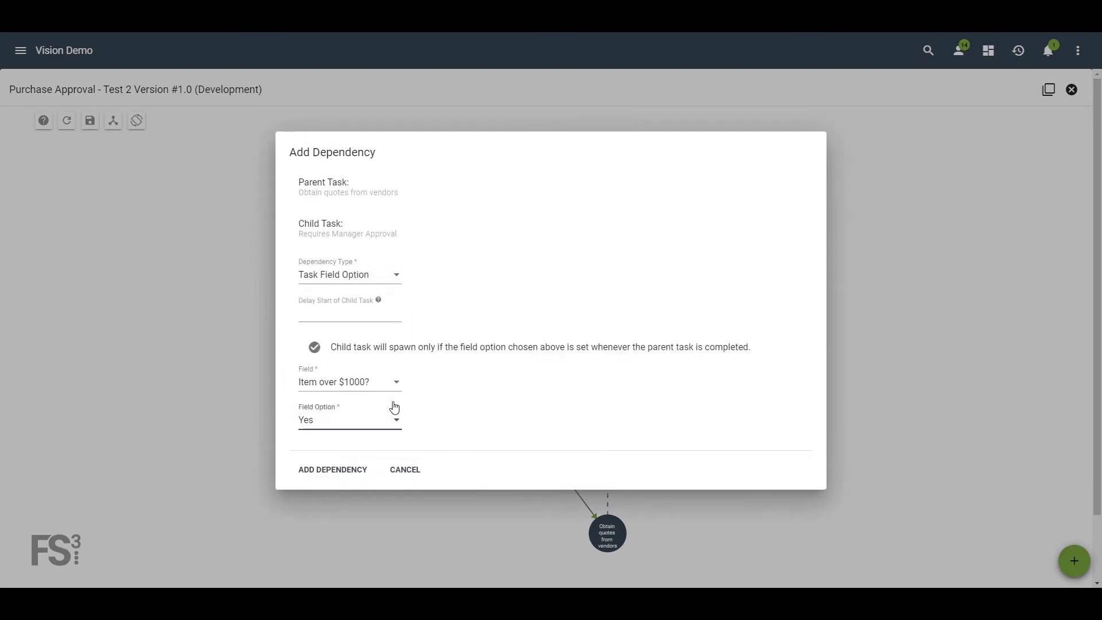
pyautogui.click(354, 468)
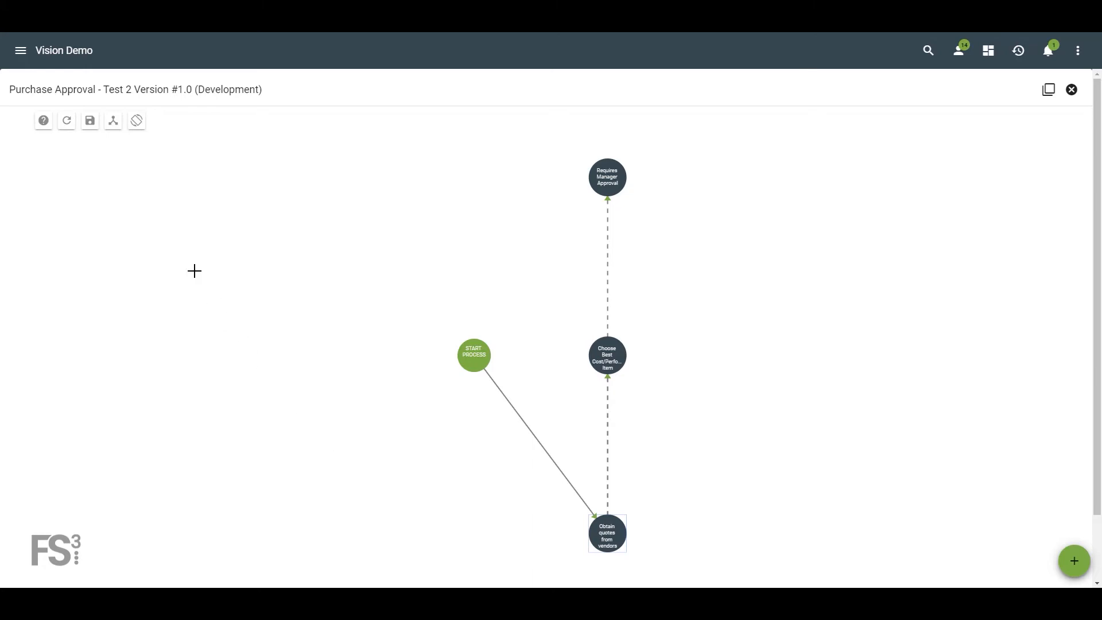
# Restore the diagram elements to their default positions with the auto layout function
pyautogui.click(114, 132)
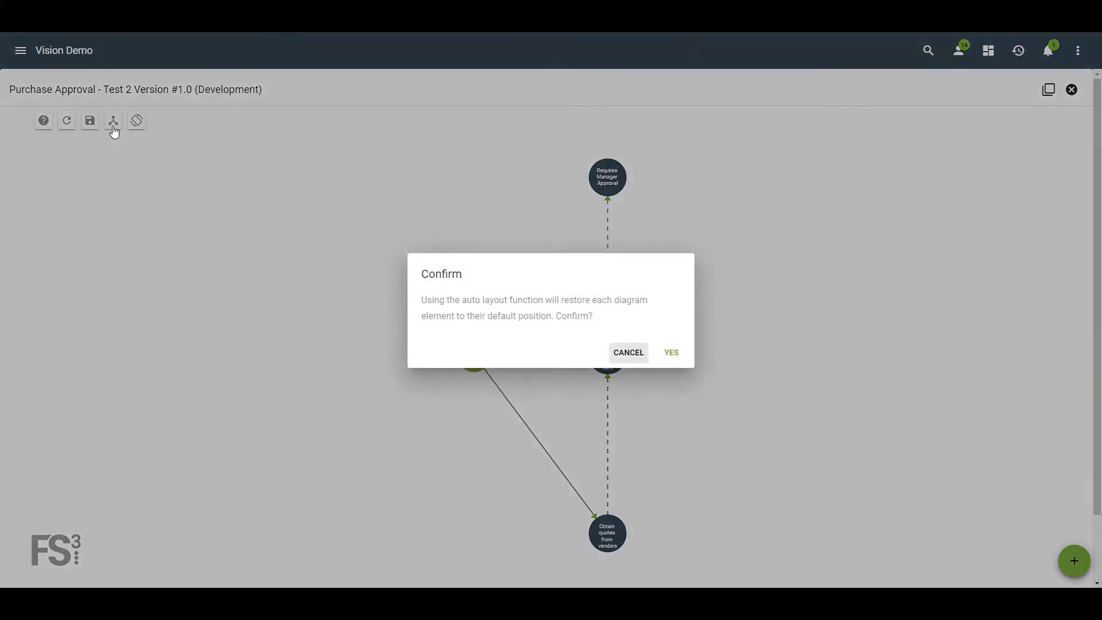
pyautogui.click(671, 352)
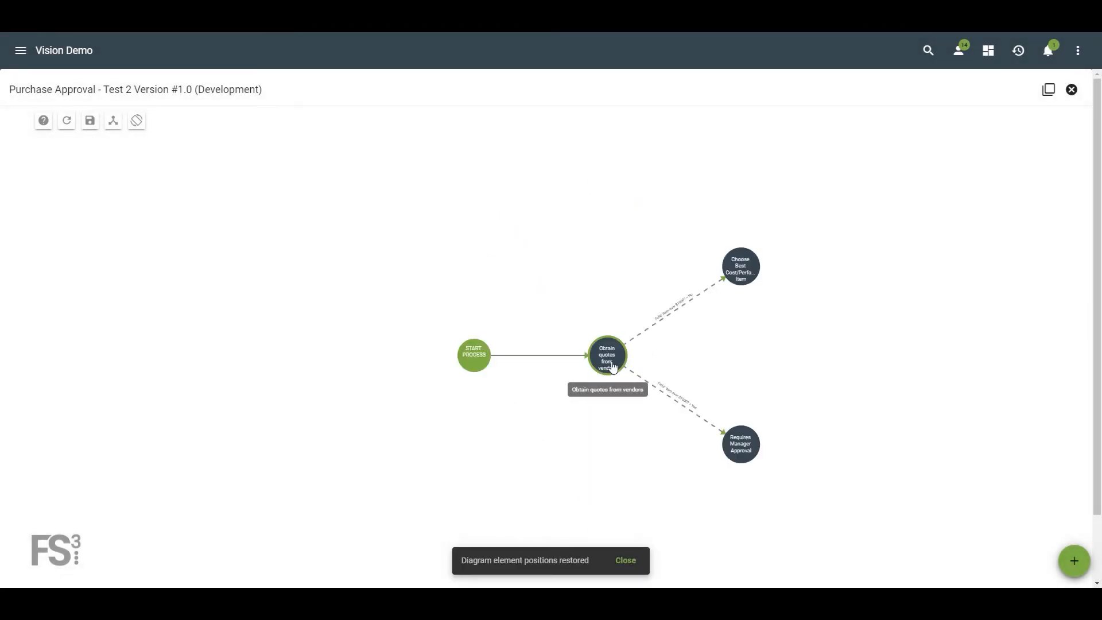
pyautogui.scroll(5, 612, 366)
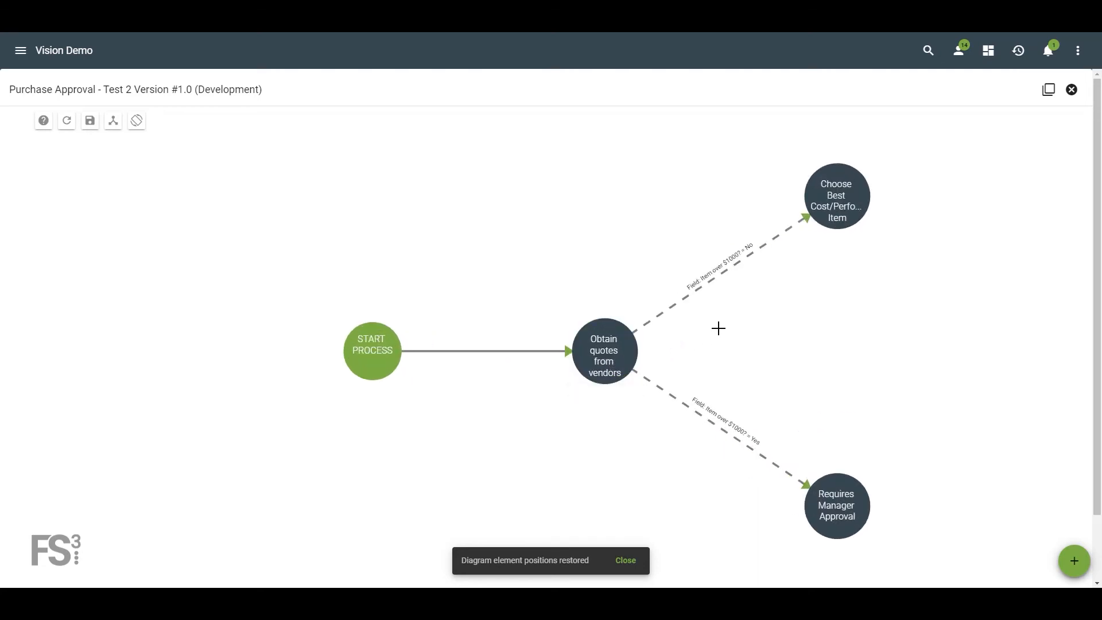
pyautogui.moveTo(717, 328); pyautogui.dragTo(544, 324)
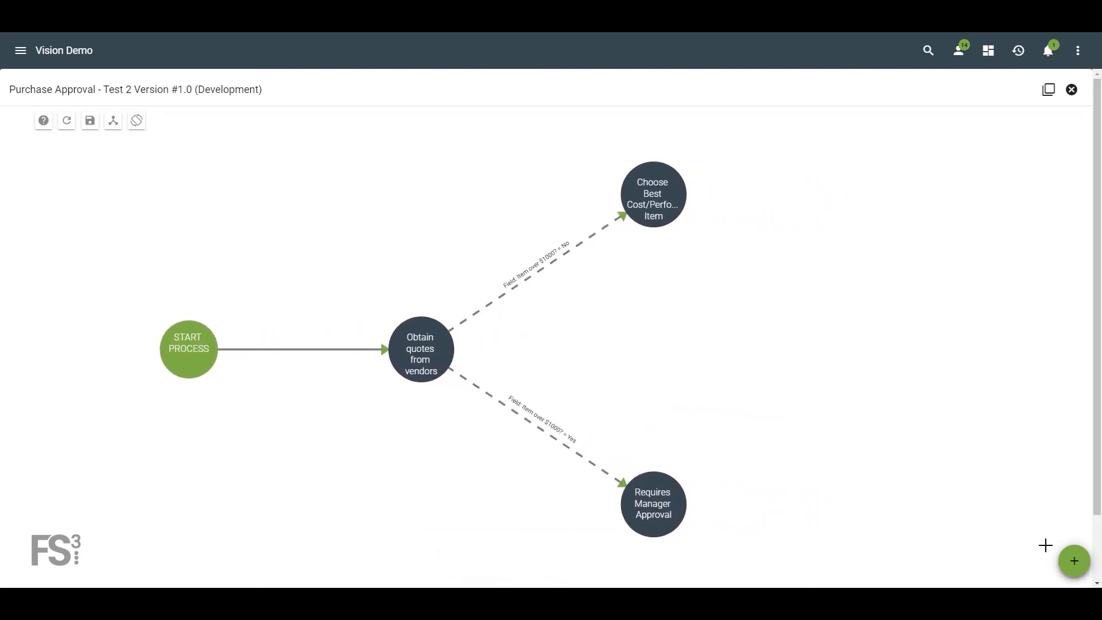
# Add a User task assignment that assigns the chosen user to the "Obtain quotes from vendors" task
pyautogui.click(1073, 561)
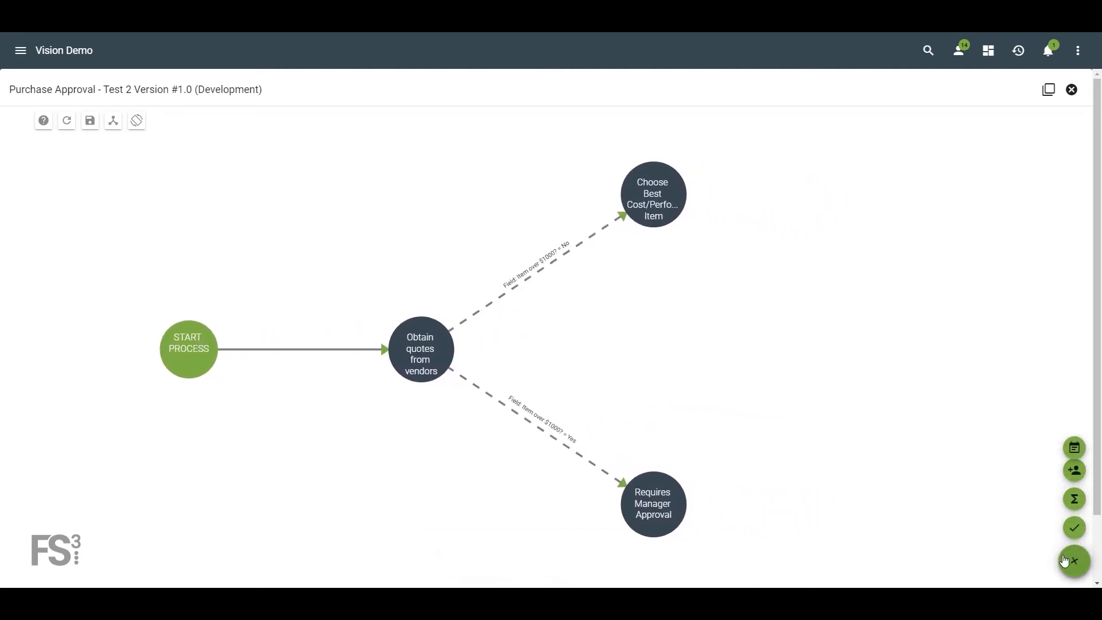
pyautogui.click(1075, 471)
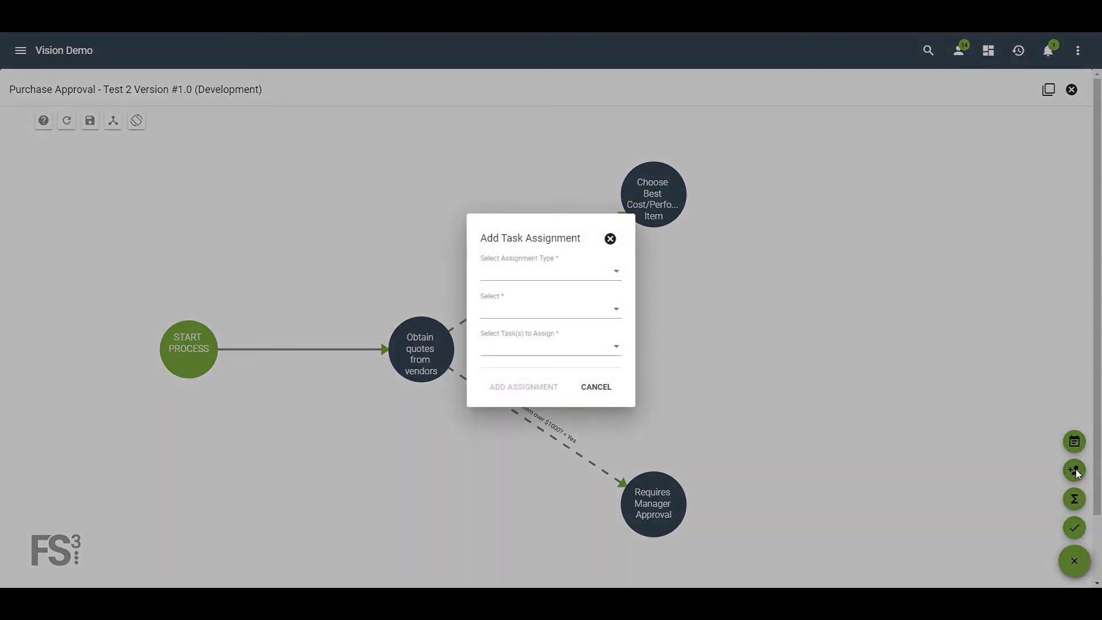
pyautogui.click(618, 274)
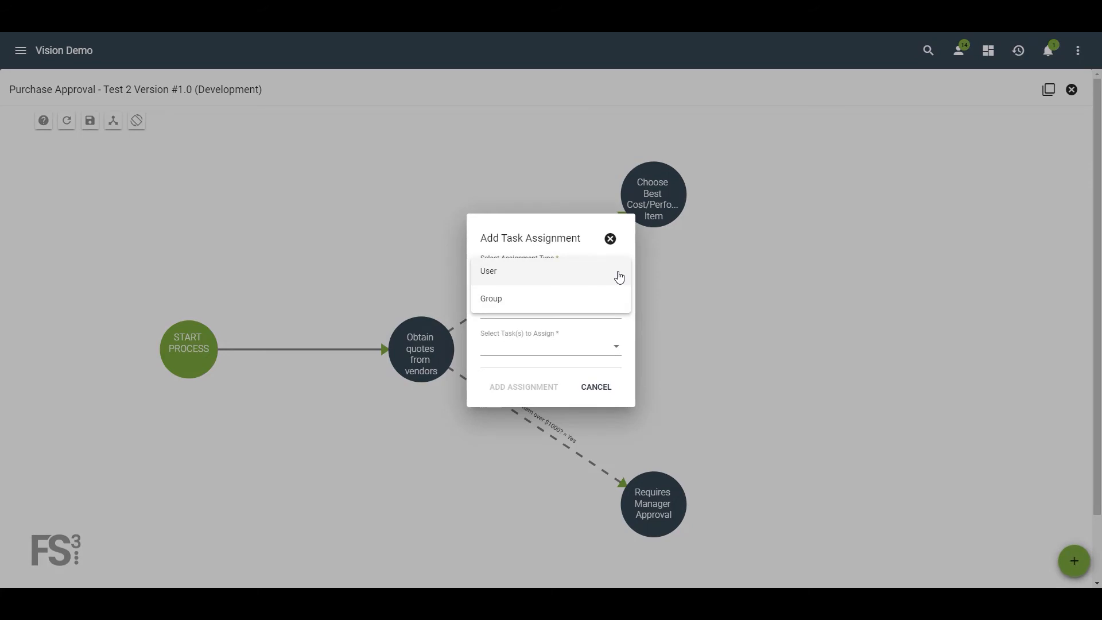
pyautogui.click(618, 278)
pyautogui.click(616, 310)
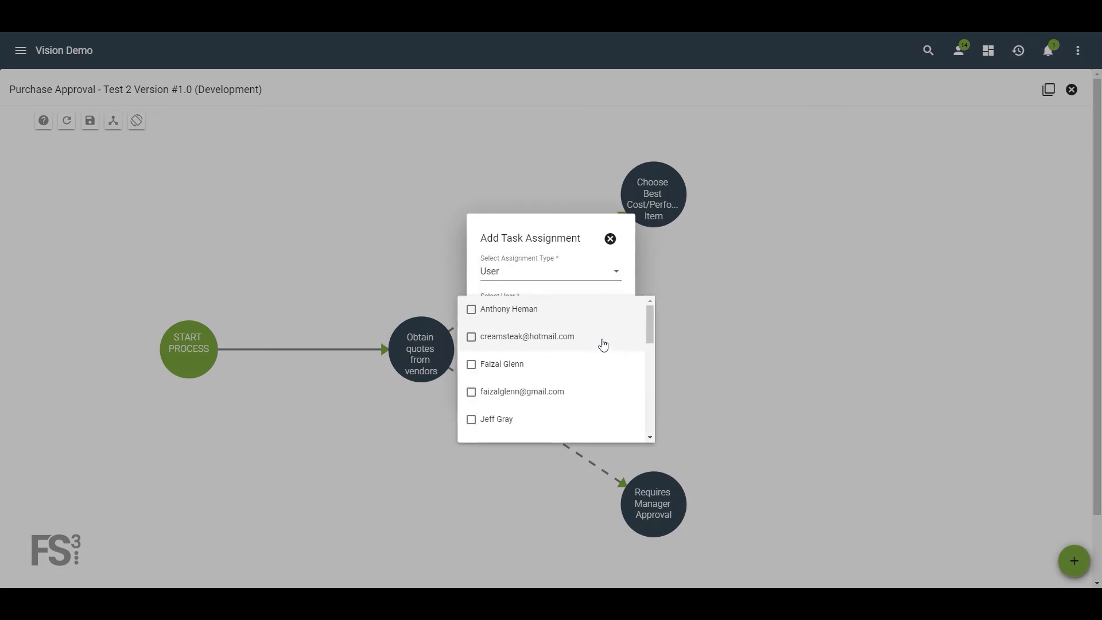
pyautogui.click(595, 366)
pyautogui.click(580, 292)
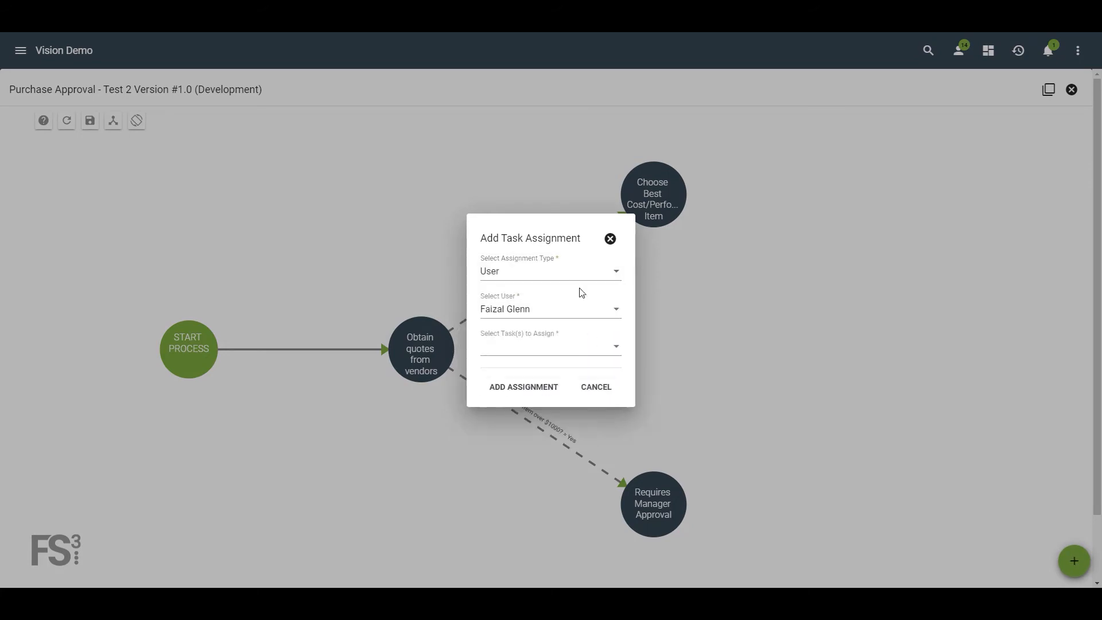
pyautogui.click(613, 347)
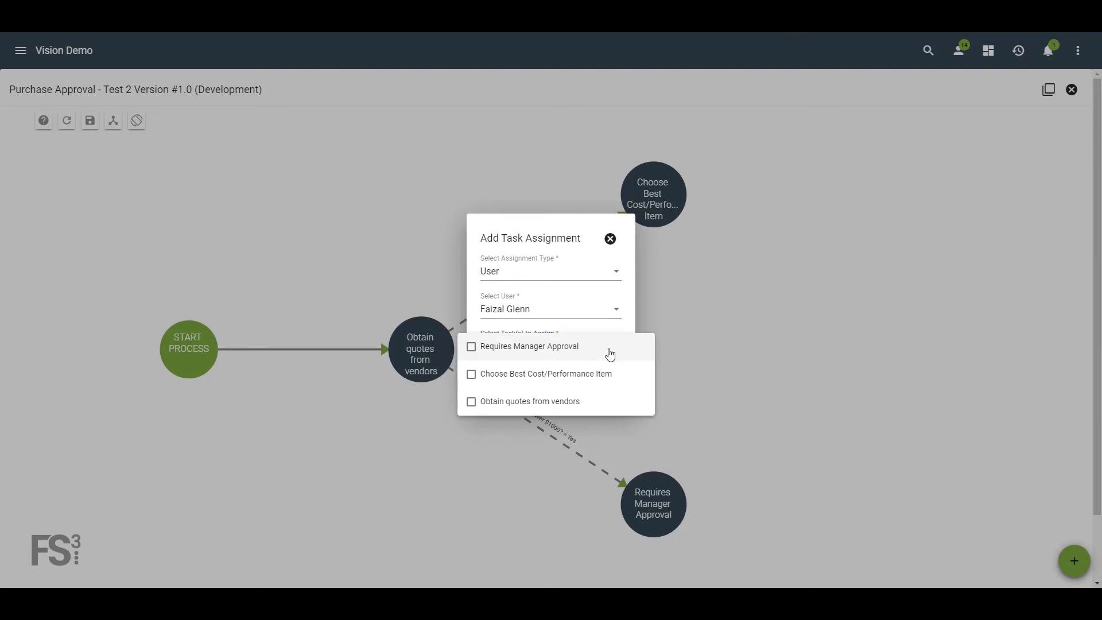
pyautogui.click(598, 400)
pyautogui.click(578, 251)
pyautogui.click(524, 387)
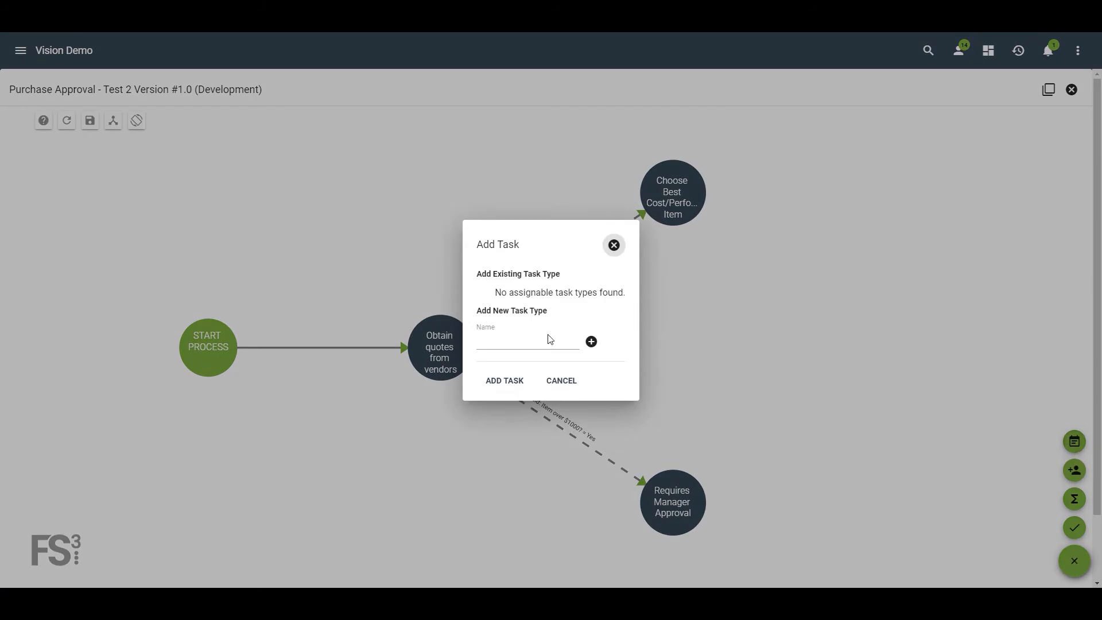
# Add the existing task type "Dept. Manager Decision" to the workflow
pyautogui.click(548, 341)
pyautogui.scroll(-7, 555, 344)
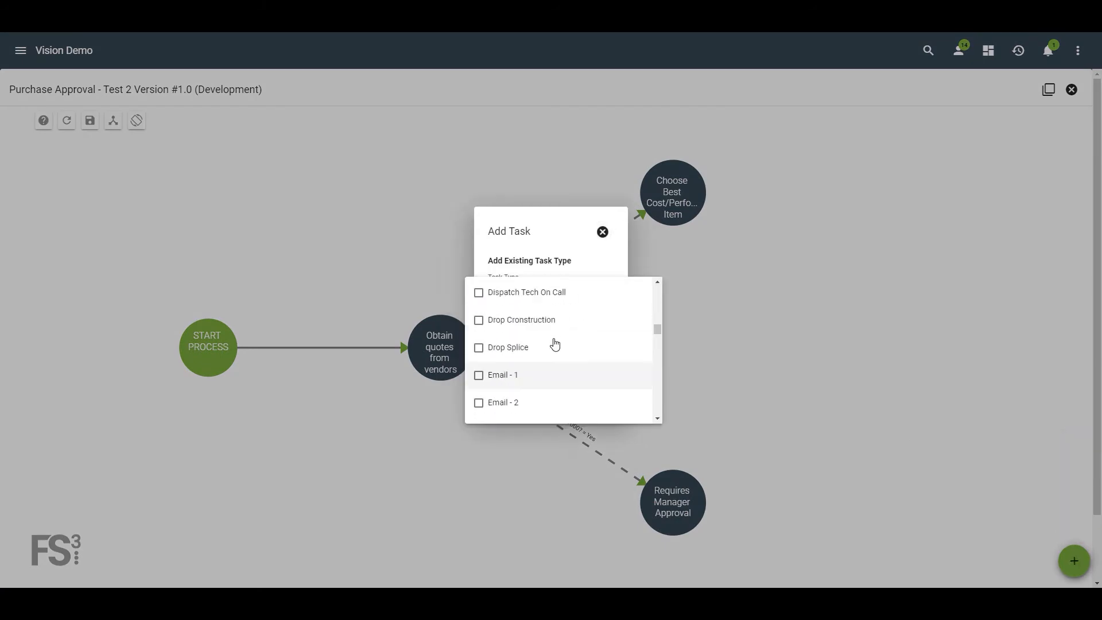
pyautogui.scroll(1, 555, 343)
pyautogui.click(543, 320)
pyautogui.click(523, 438)
pyautogui.click(578, 258)
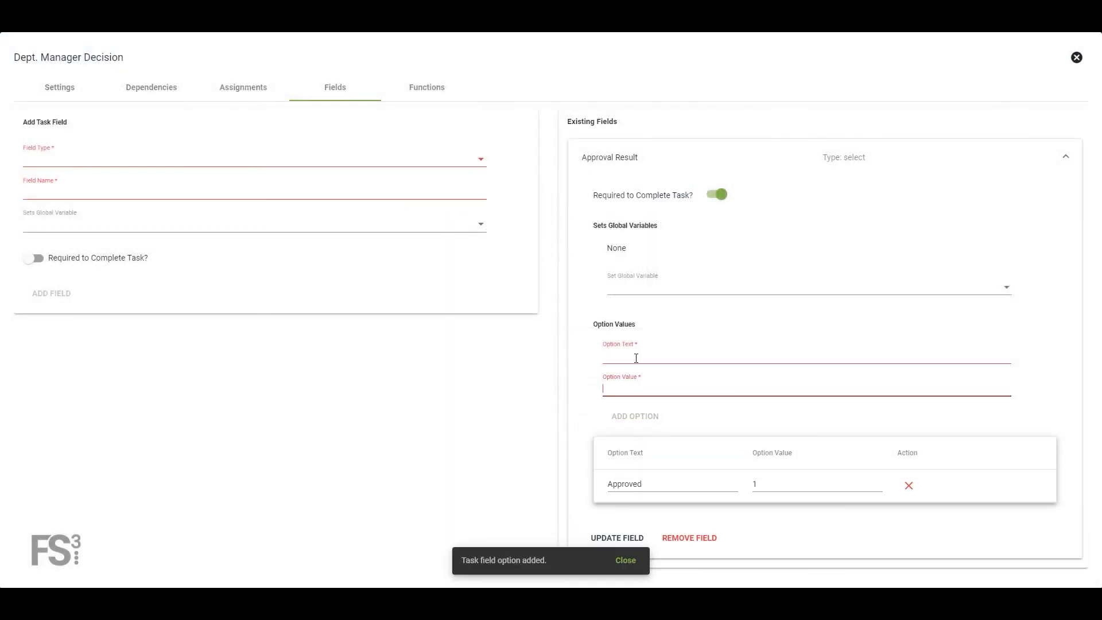
# Add the option "Not Approved" with value 0 to the "Approval Result" field and close the "Dept. Manager Decision" task
pyautogui.click(636, 358)
pyautogui.write('Not Approved')
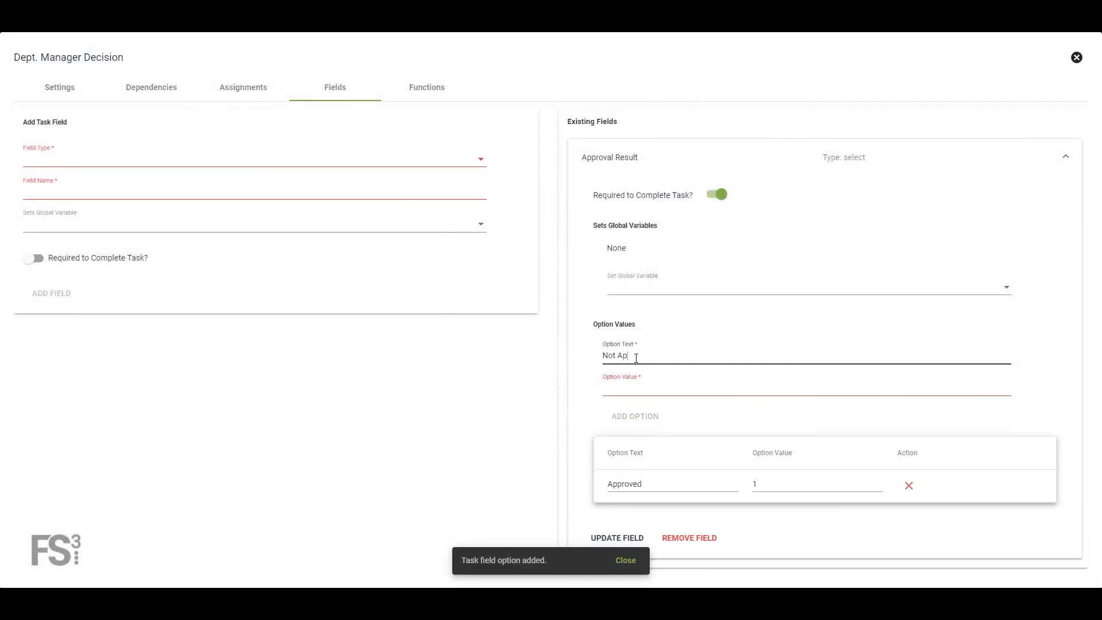
pyautogui.press('Tab')
pyautogui.write('0')
pyautogui.click(643, 417)
pyautogui.click(1067, 56)
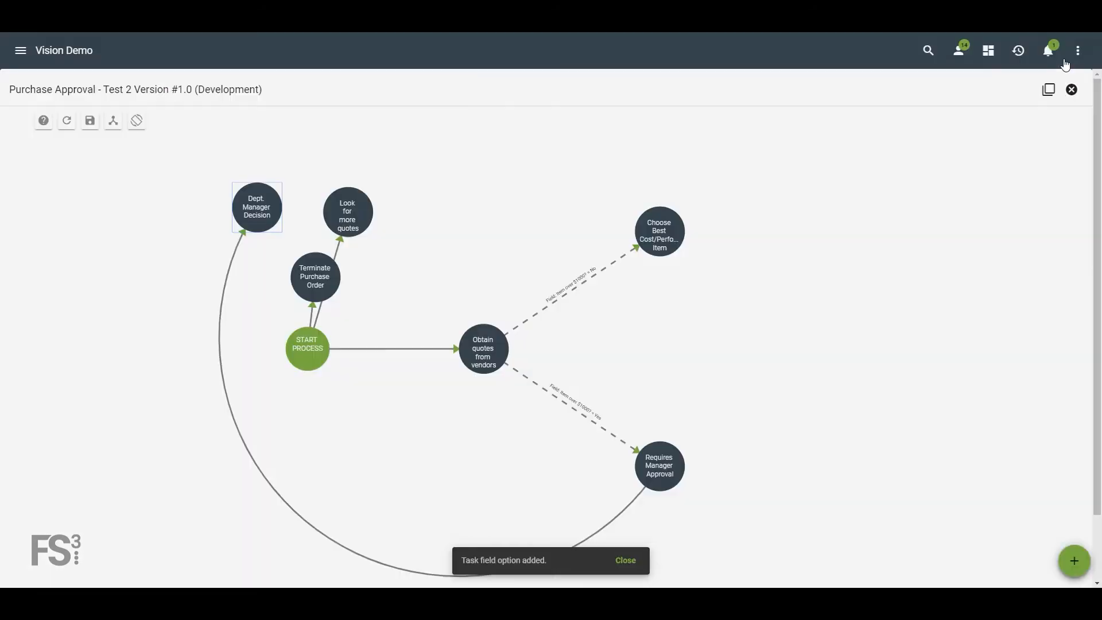
# Make "Terminate Purchase Order" depend on "Dept. Manager Decision" through Task Field Option, "Approval Result" set to "Not Approved (terminate)", and place it beside its parent task
pyautogui.moveTo(252, 202); pyautogui.dragTo(459, 475)
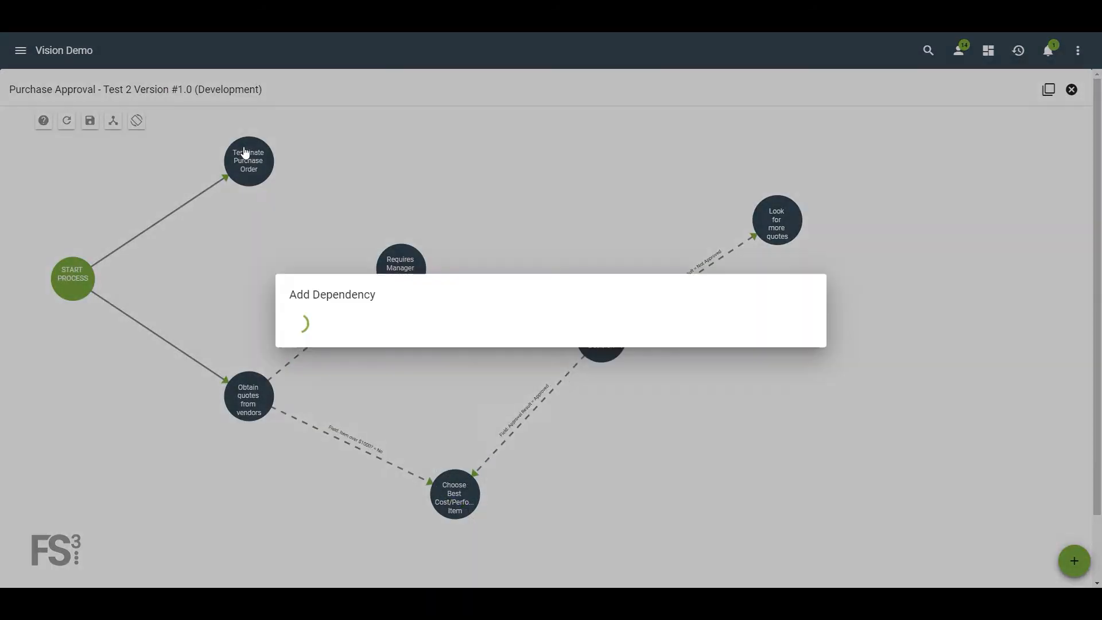
pyautogui.click(393, 310)
pyautogui.click(394, 354)
pyautogui.click(391, 384)
pyautogui.click(390, 395)
pyautogui.click(392, 403)
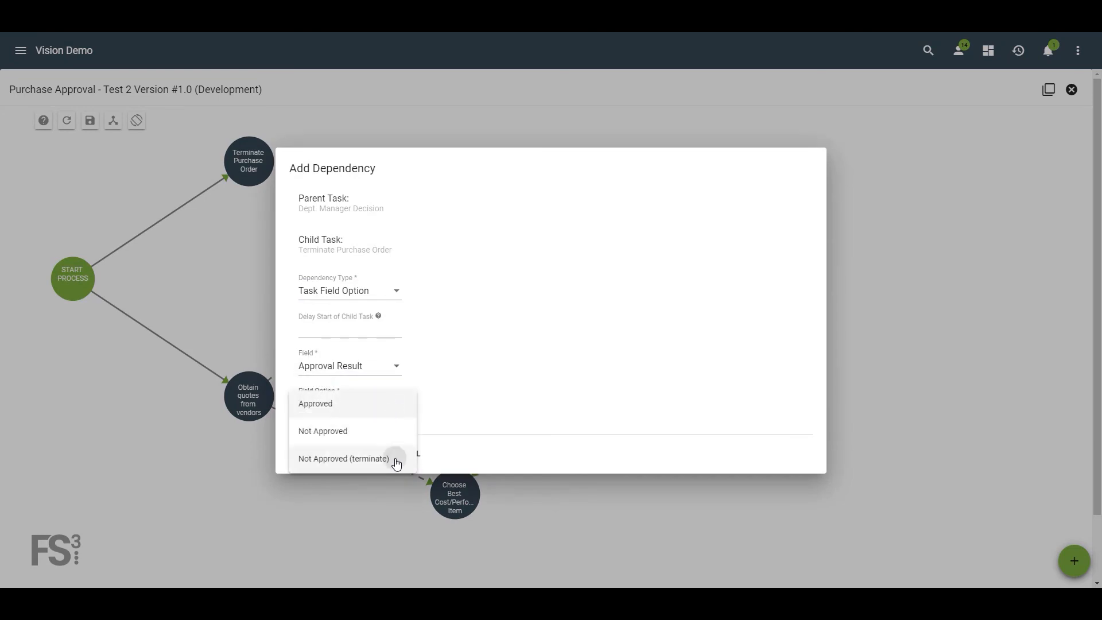
pyautogui.click(393, 458)
pyautogui.click(353, 468)
pyautogui.moveTo(239, 147); pyautogui.dragTo(634, 396)
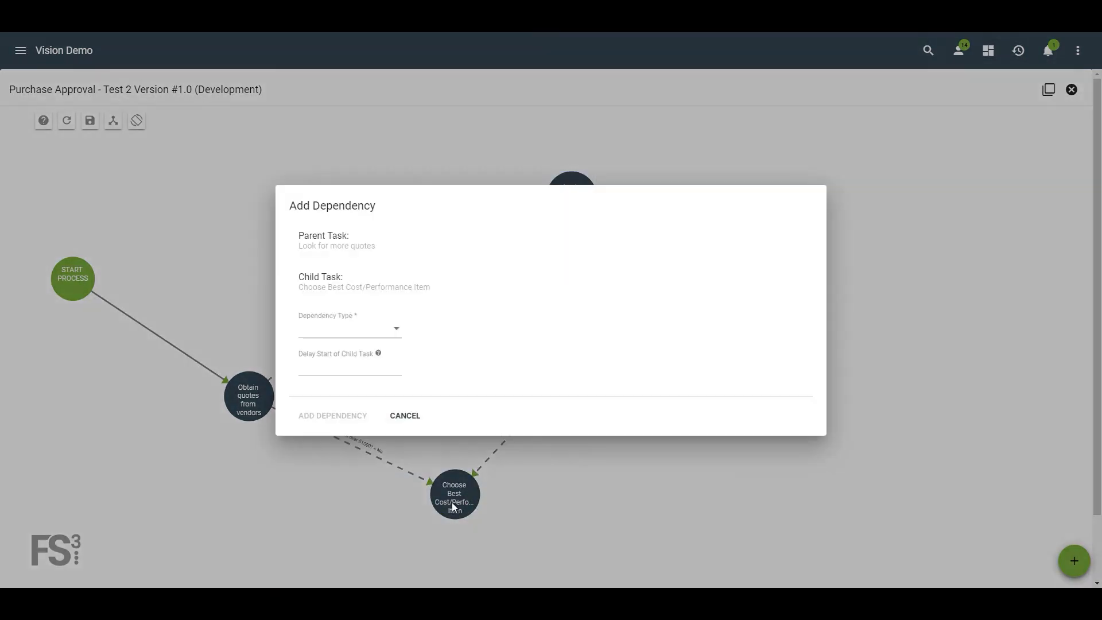
# Make "Choose Best Cost/Performance Item" depend on "Look for more quotes" and rearrange the diagram with auto layout
pyautogui.click(396, 330)
pyautogui.click(381, 367)
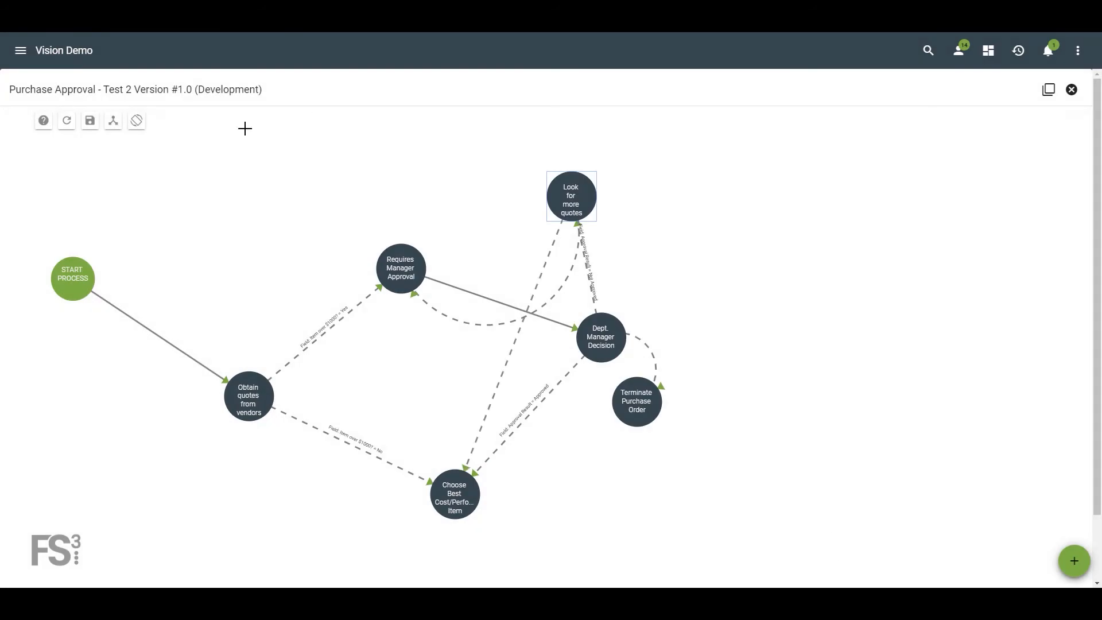
pyautogui.click(113, 120)
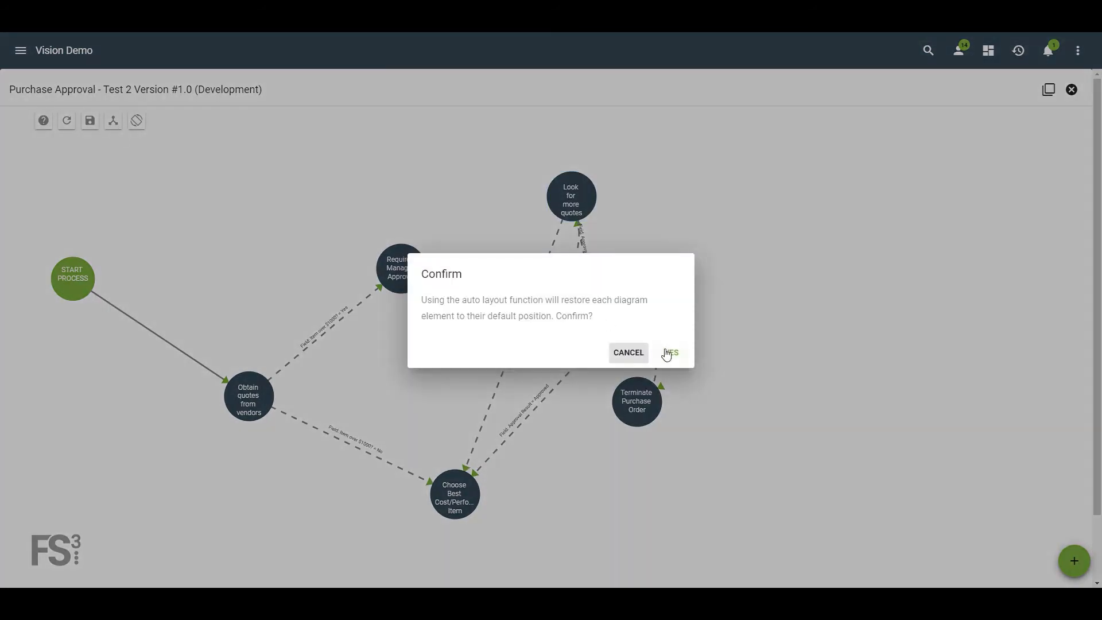
pyautogui.click(666, 351)
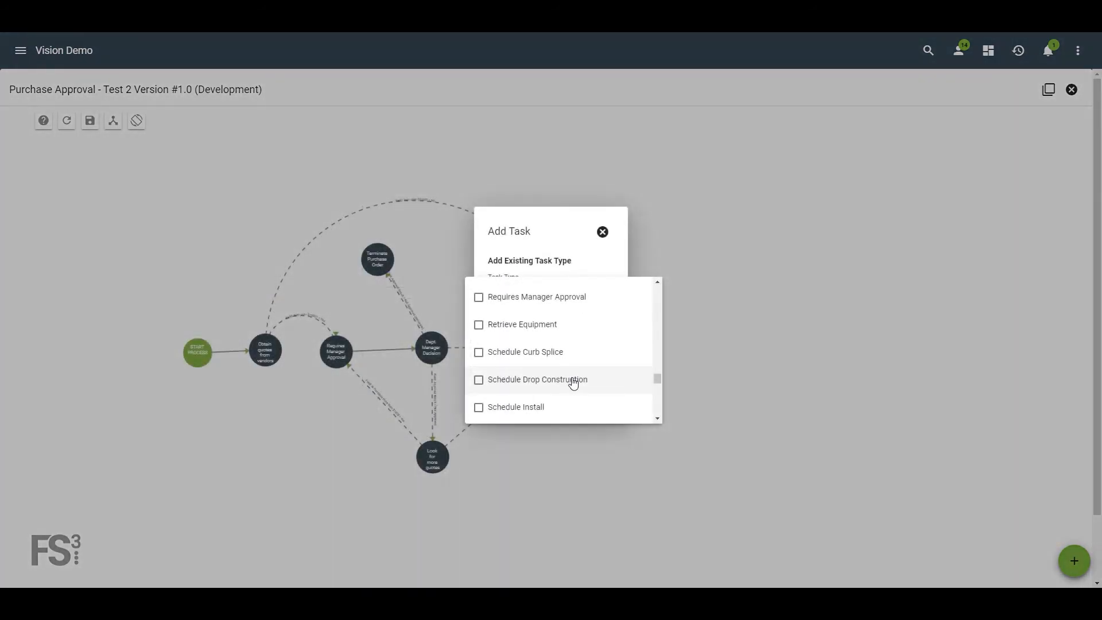
# Add the existing task type "Send purchase order to buyer" to the workflow
pyautogui.click(566, 244)
pyautogui.click(519, 359)
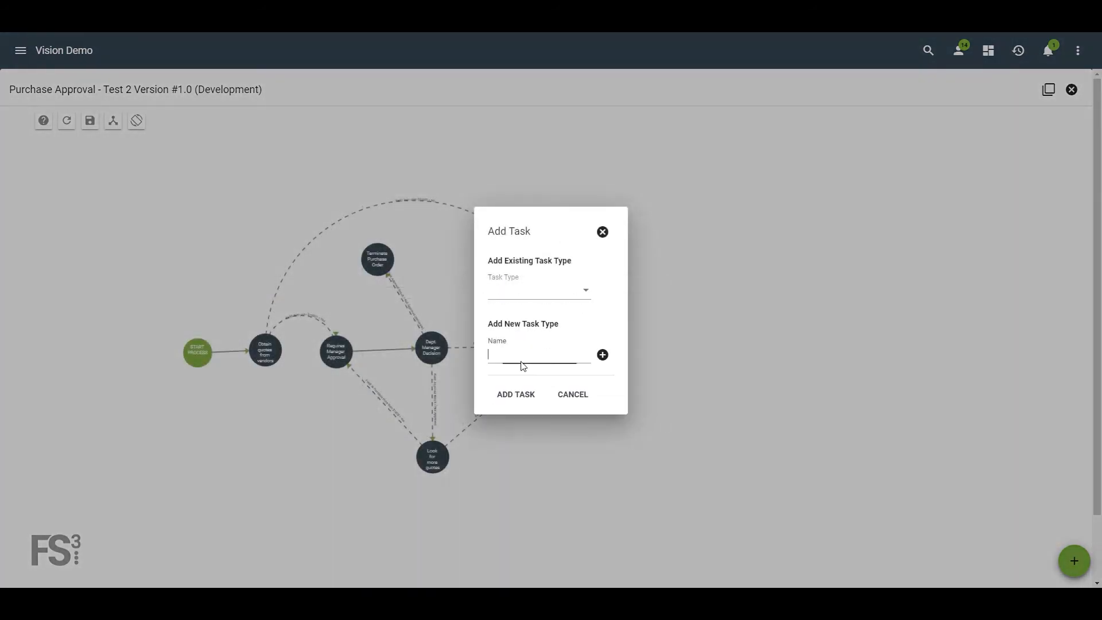
pyautogui.write('s')
pyautogui.click(575, 289)
pyautogui.scroll(-16, 581, 352)
pyautogui.scroll(-8, 580, 352)
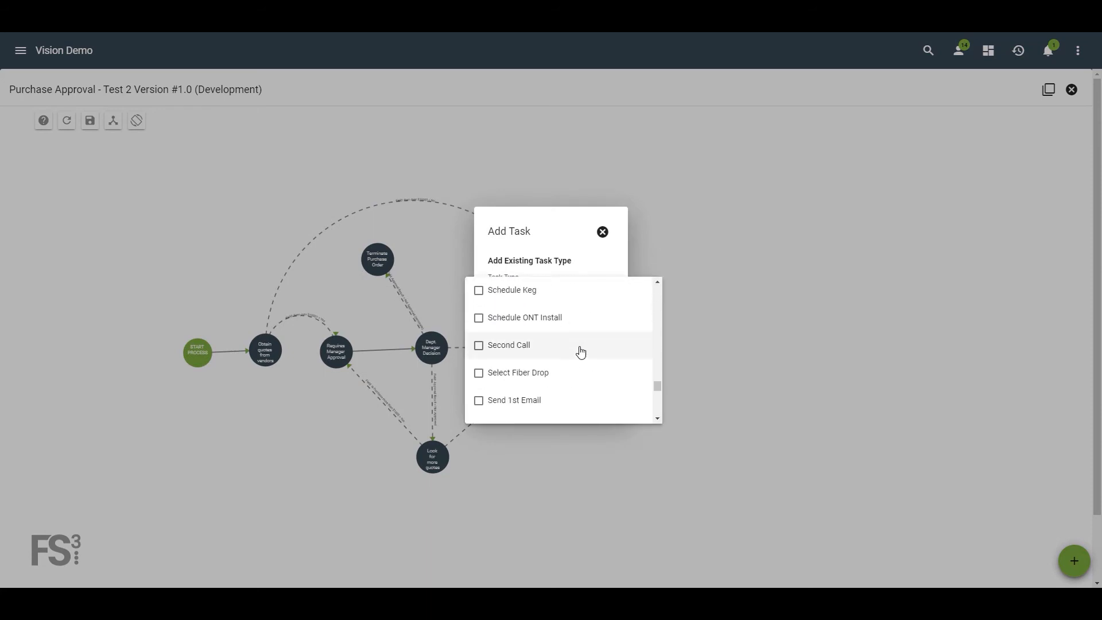
pyautogui.click(587, 376)
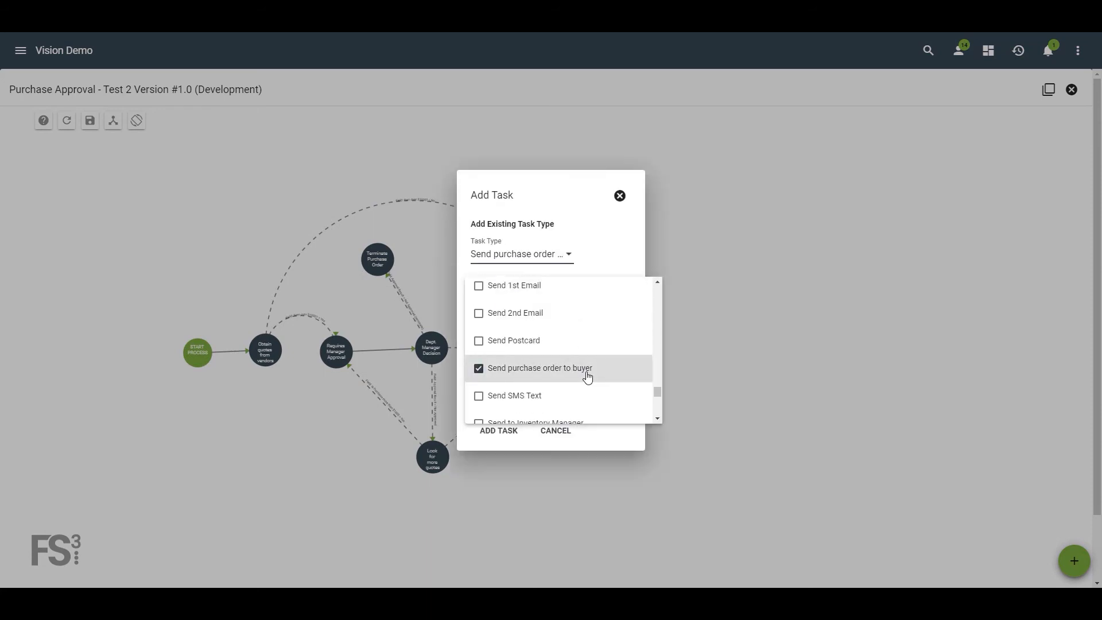
pyautogui.click(498, 432)
pyautogui.click(95, 442)
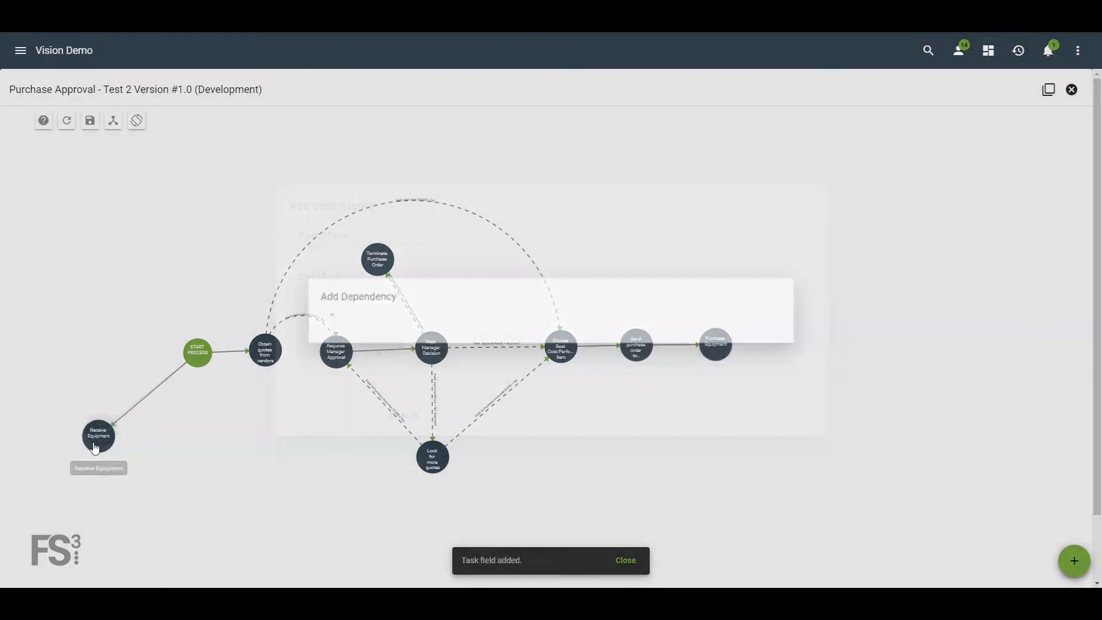
pyautogui.click(399, 328)
pyautogui.click(378, 380)
pyautogui.click(396, 354)
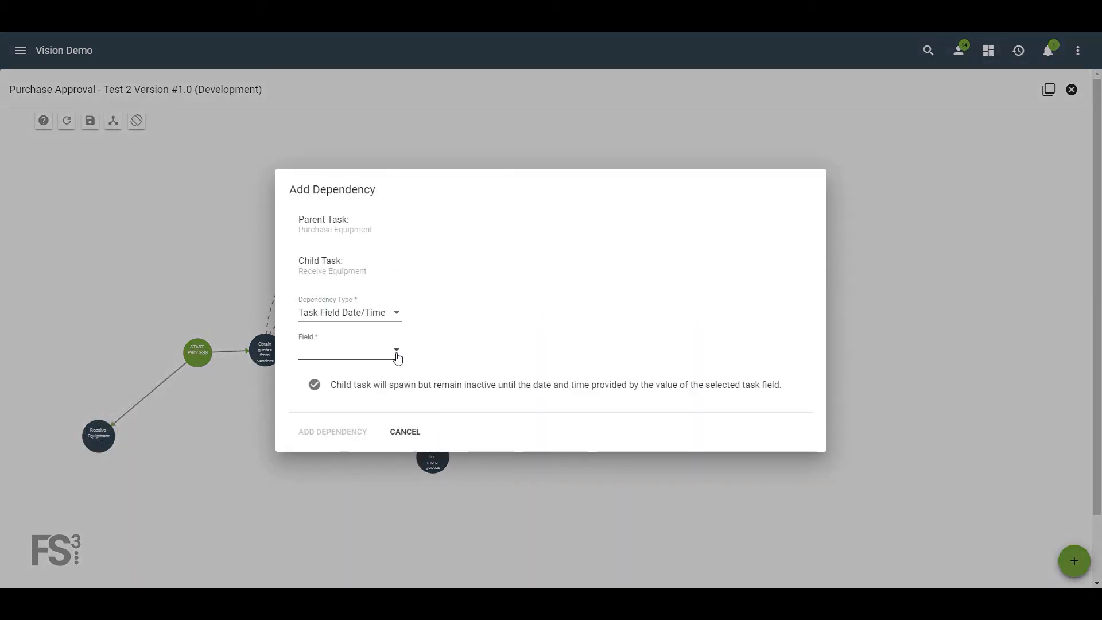
pyautogui.click(405, 431)
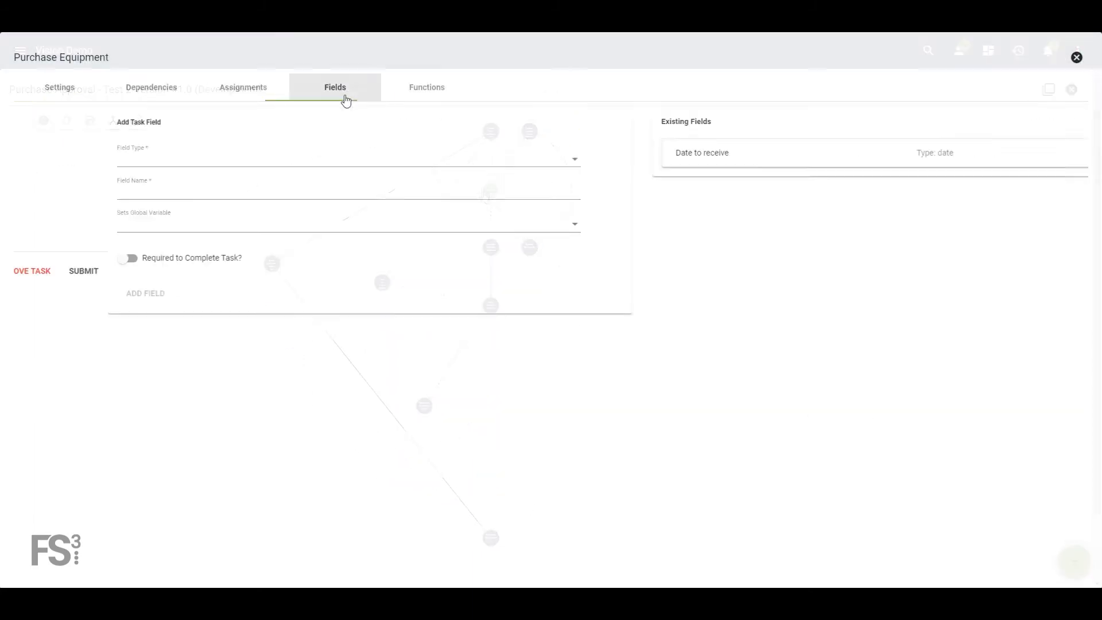
# Remove the existing date field "Date to receive" from the "Purchase Equipment" task
pyautogui.click(1065, 159)
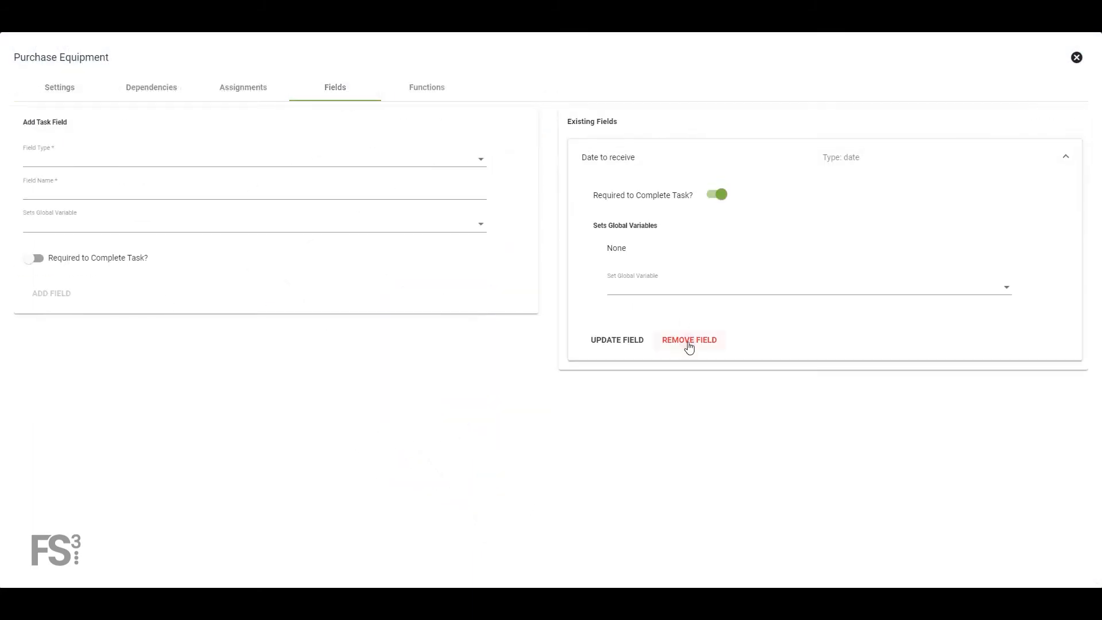
pyautogui.click(689, 344)
pyautogui.click(674, 345)
# Add a datetime field named "Date to Receive" to the "Purchase Equipment" task and make it required to complete the task
pyautogui.click(273, 160)
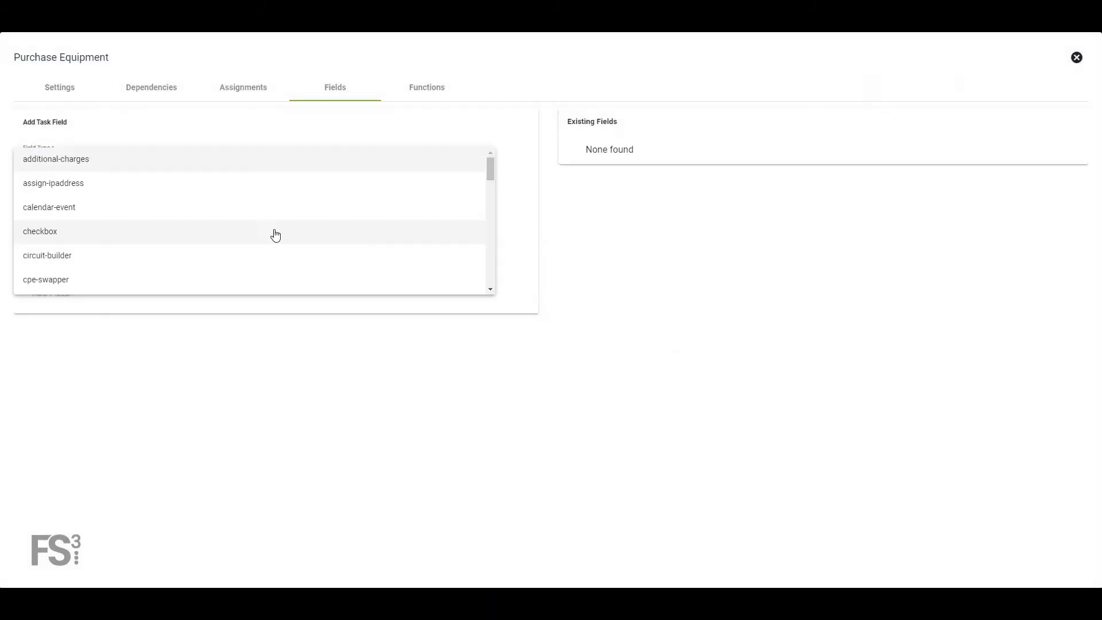
pyautogui.scroll(-10, 272, 234)
pyautogui.scroll(10, 269, 235)
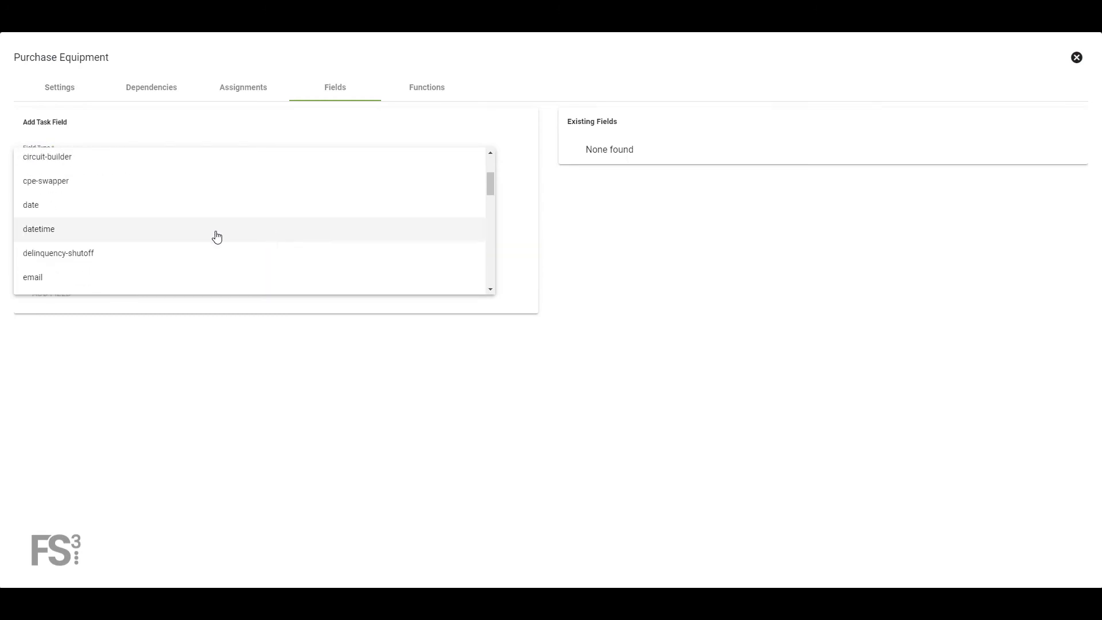
pyautogui.click(214, 229)
pyautogui.click(172, 189)
pyautogui.write('D')
pyautogui.press('Down')
pyautogui.press('Return')
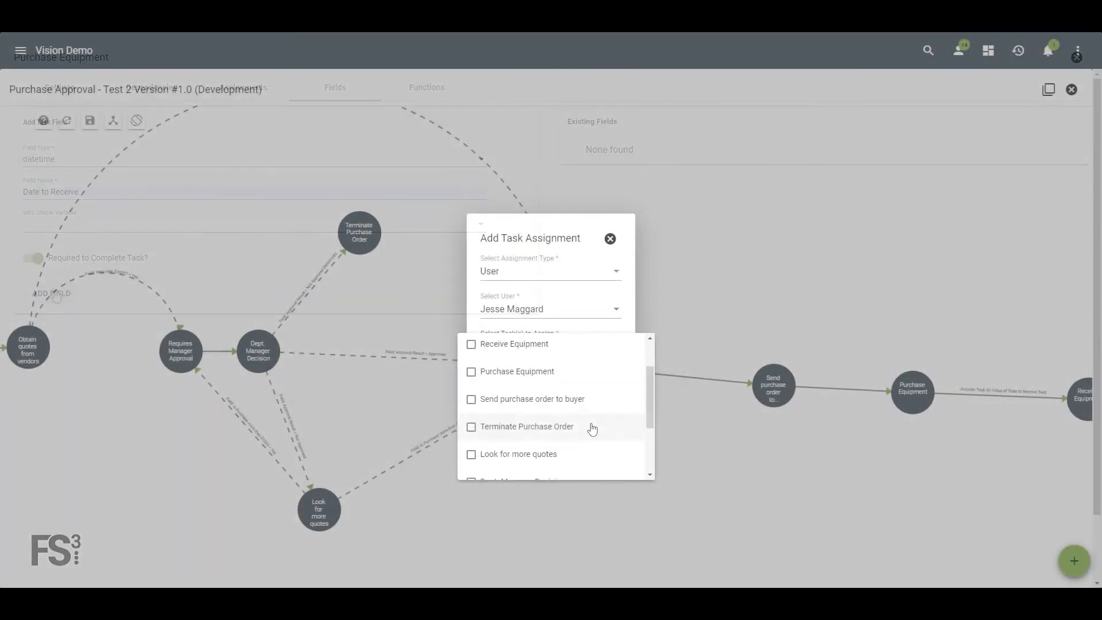
# Include "Terminate Purchase Order" and further tasks in the chosen user's task assignment and add the assignment
pyautogui.click(592, 427)
pyautogui.scroll(-2, 580, 413)
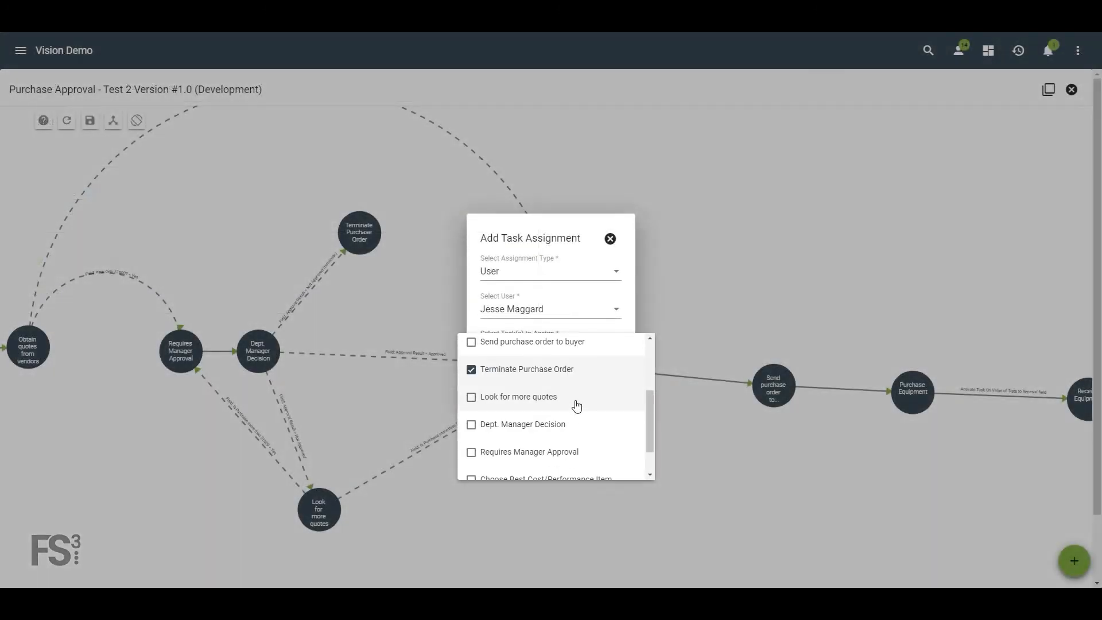
pyautogui.click(576, 422)
pyautogui.scroll(-1, 576, 422)
pyautogui.click(577, 417)
pyautogui.press('Escape')
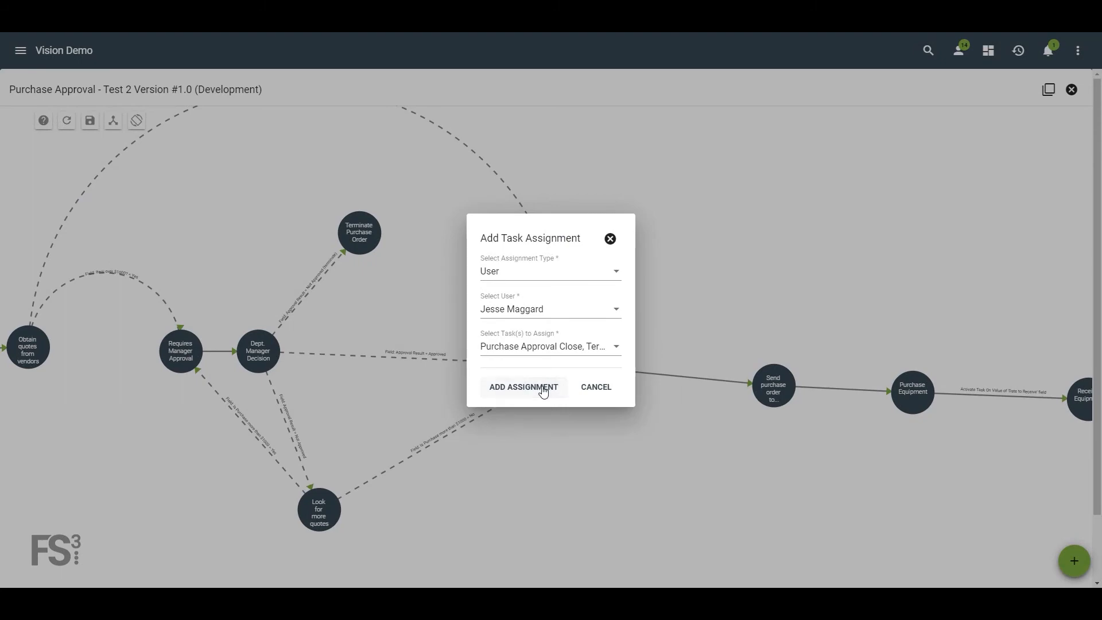
pyautogui.click(546, 388)
# Start another task assignment and open its assignment type choices
pyautogui.click(1075, 568)
pyautogui.click(1074, 470)
pyautogui.click(550, 269)
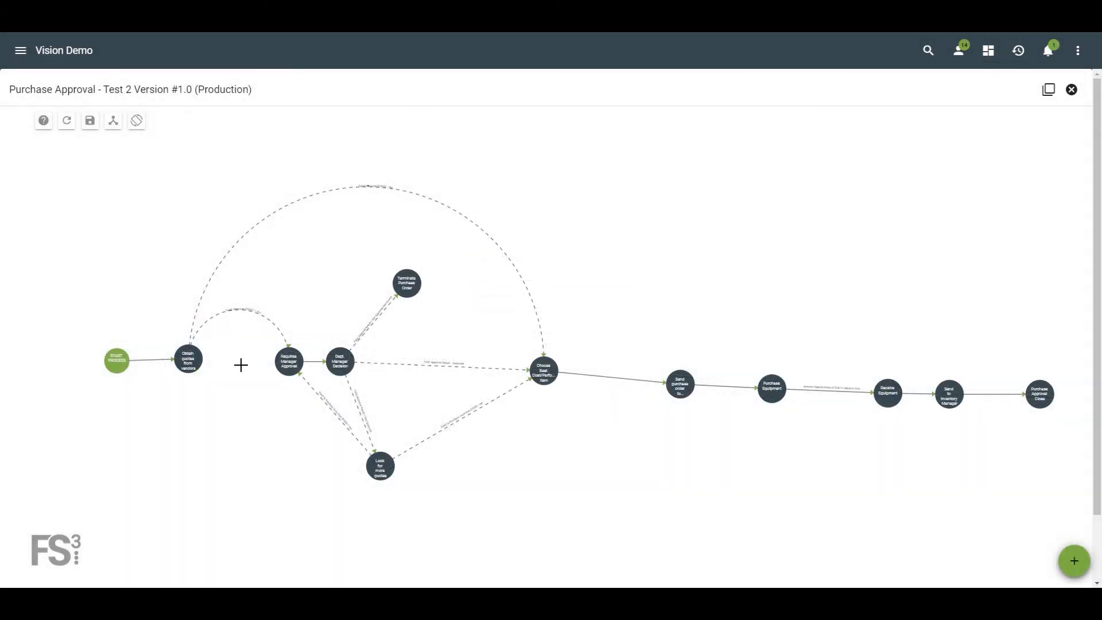
pyautogui.scroll(1, 207, 372)
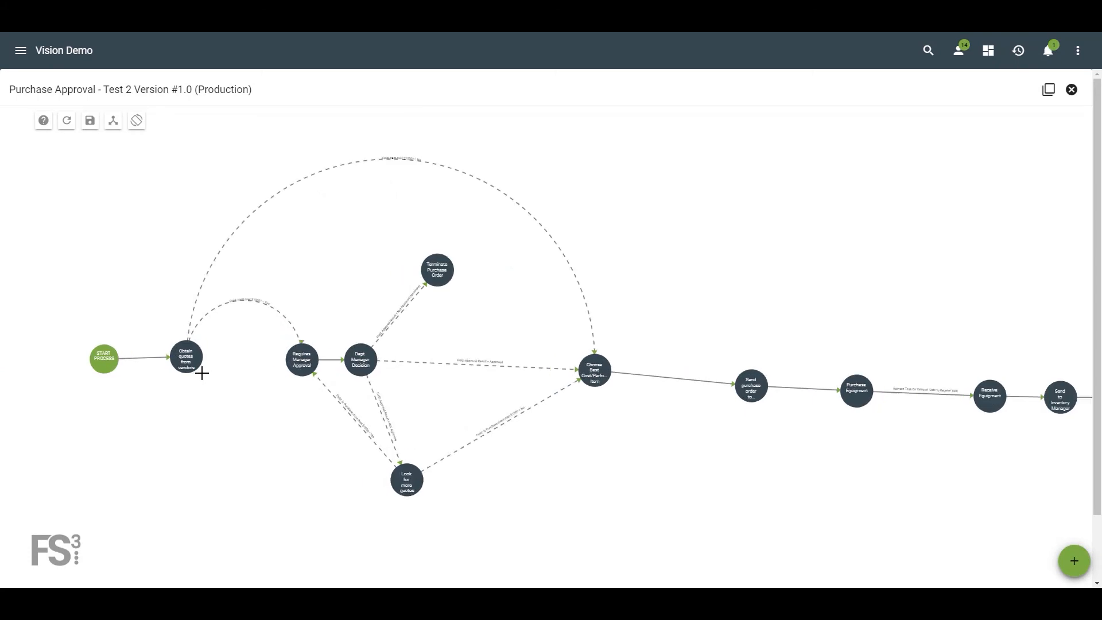
# Examine the production workflow diagram from "Obtain quotes from vendors" through "Purchase Approval Close", including the conditions on the links between tasks
pyautogui.scroll(3, 202, 373)
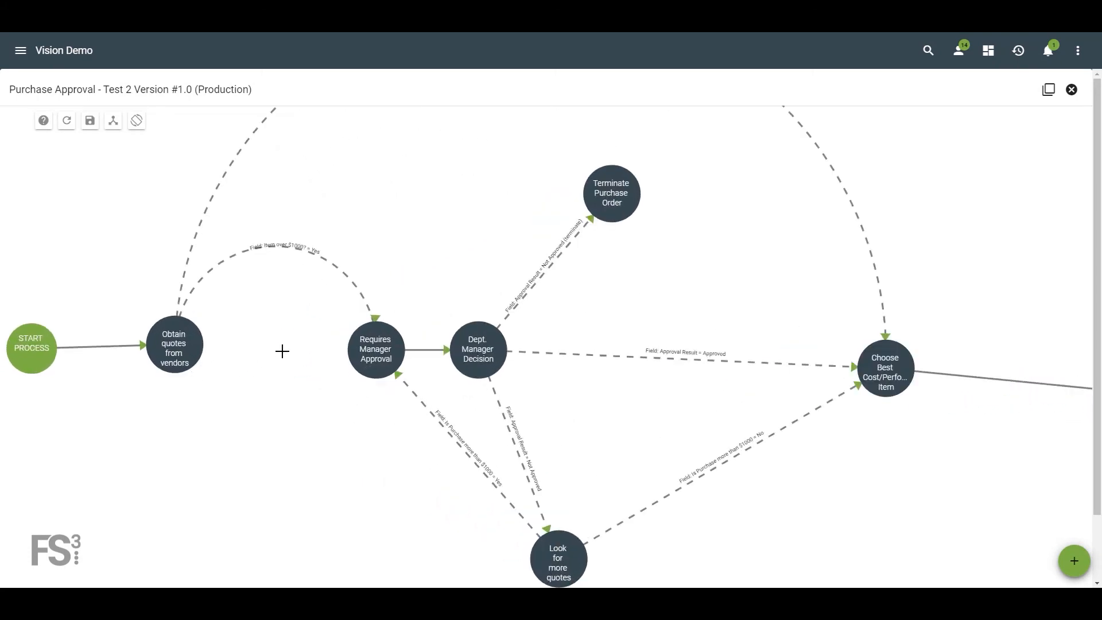
pyautogui.moveTo(282, 351); pyautogui.dragTo(216, 305)
pyautogui.moveTo(884, 424); pyautogui.dragTo(396, 400)
pyautogui.moveTo(853, 406); pyautogui.dragTo(514, 408)
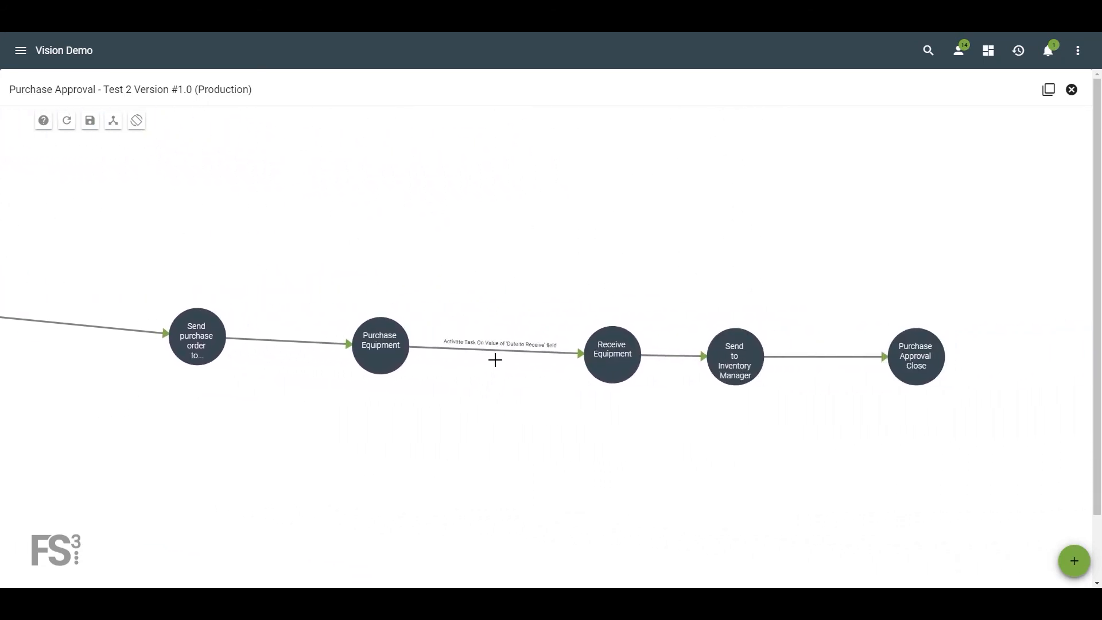
pyautogui.scroll(4, 497, 354)
pyautogui.moveTo(834, 449); pyautogui.dragTo(659, 449)
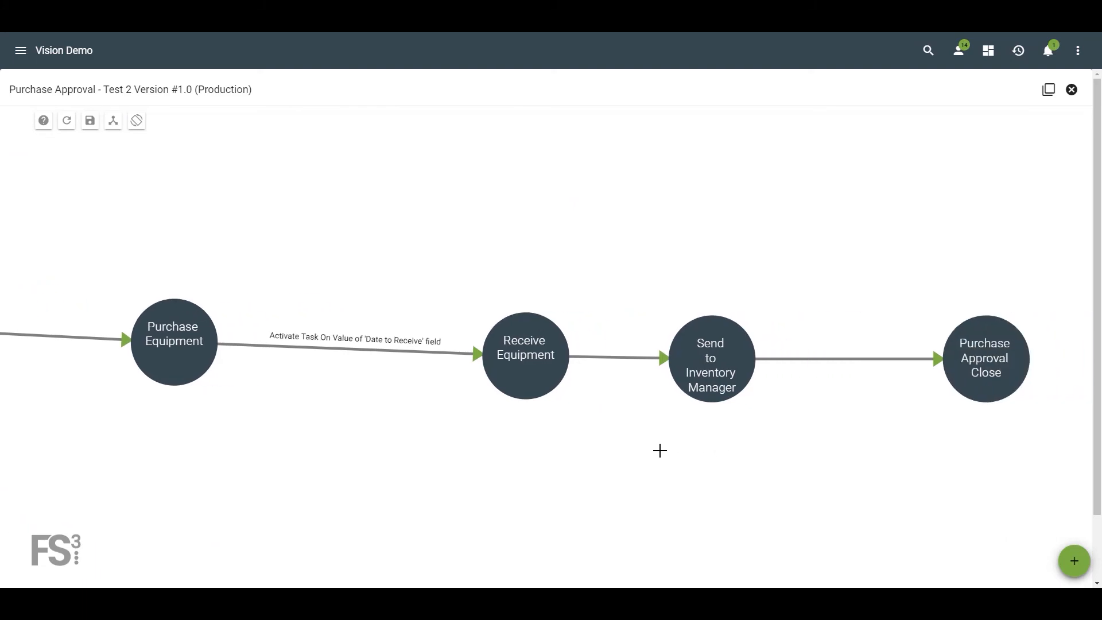
pyautogui.moveTo(660, 450); pyautogui.dragTo(438, 446)
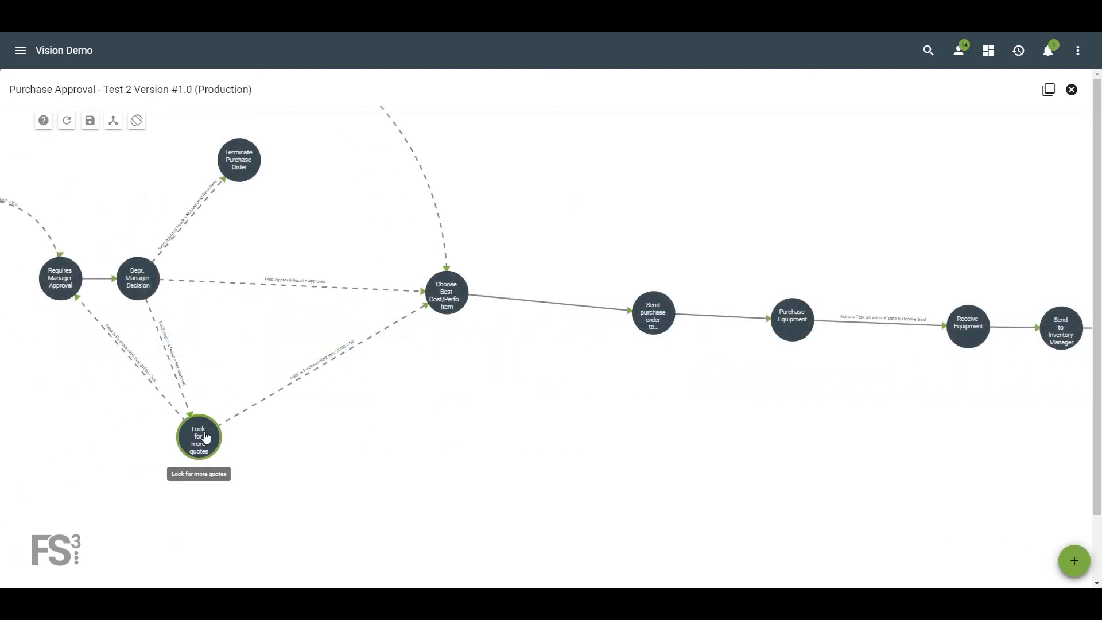
# Open the "Look for more quotes" task and inspect the settings of its "Quote PDF" file field
pyautogui.doubleClick(206, 438)
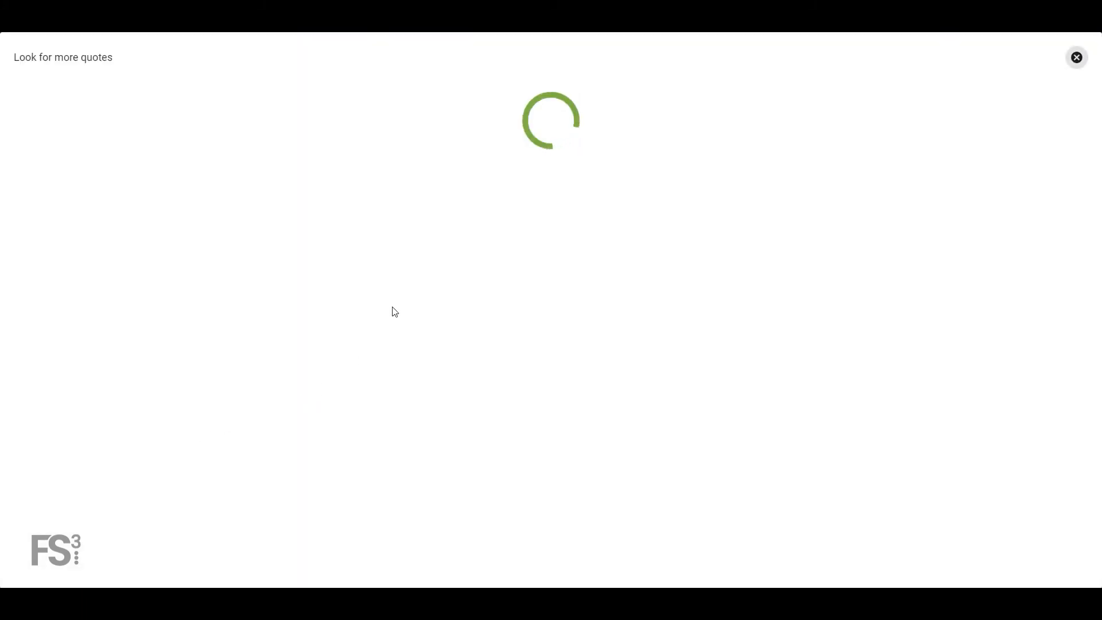
pyautogui.click(340, 91)
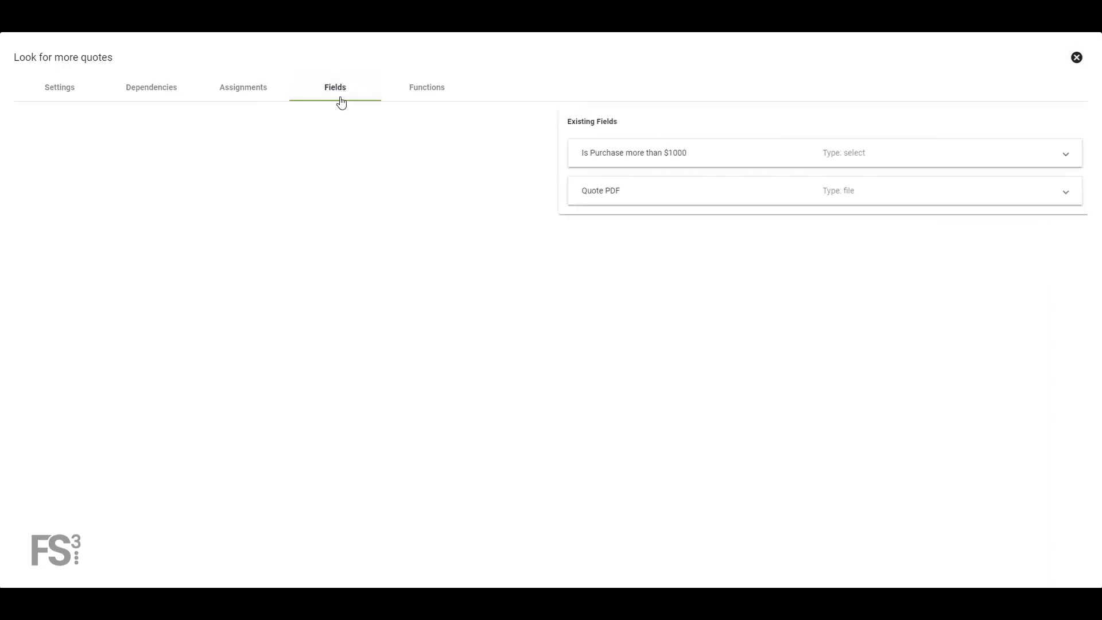
pyautogui.click(804, 198)
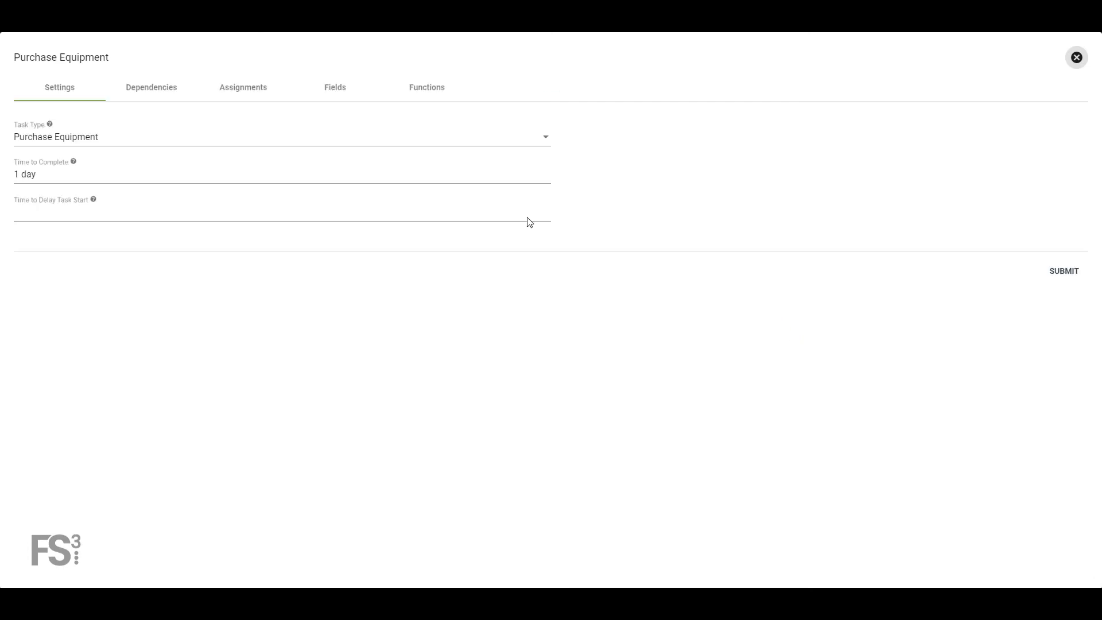
# Inspect the settings of the "Receipt and Tracking information" field in the "Purchase Equipment" task, then close the task
pyautogui.click(336, 88)
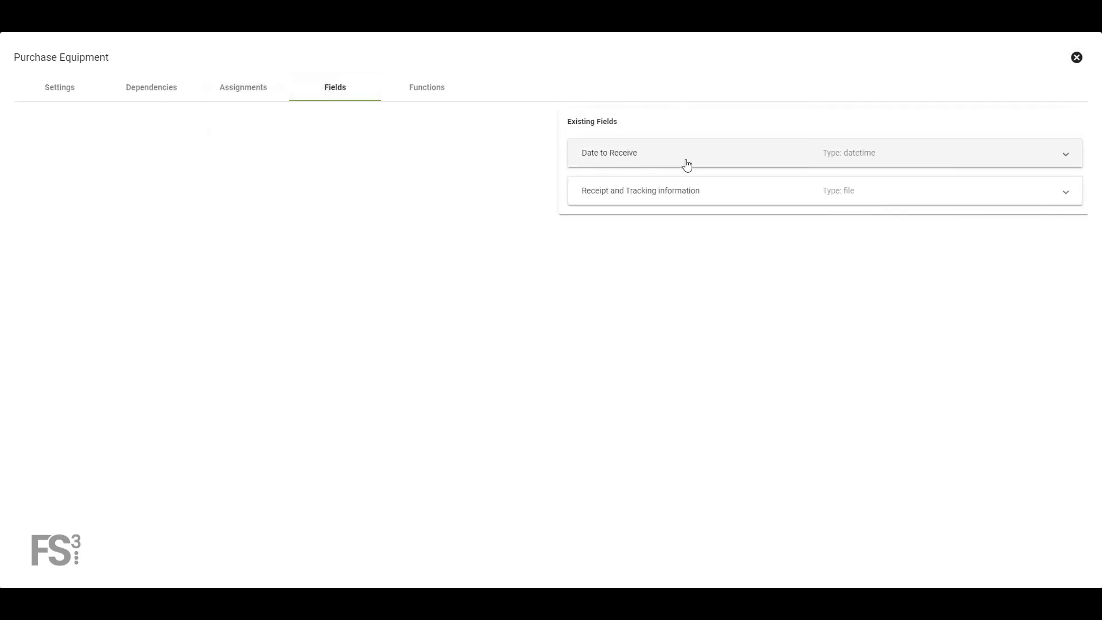
pyautogui.click(771, 193)
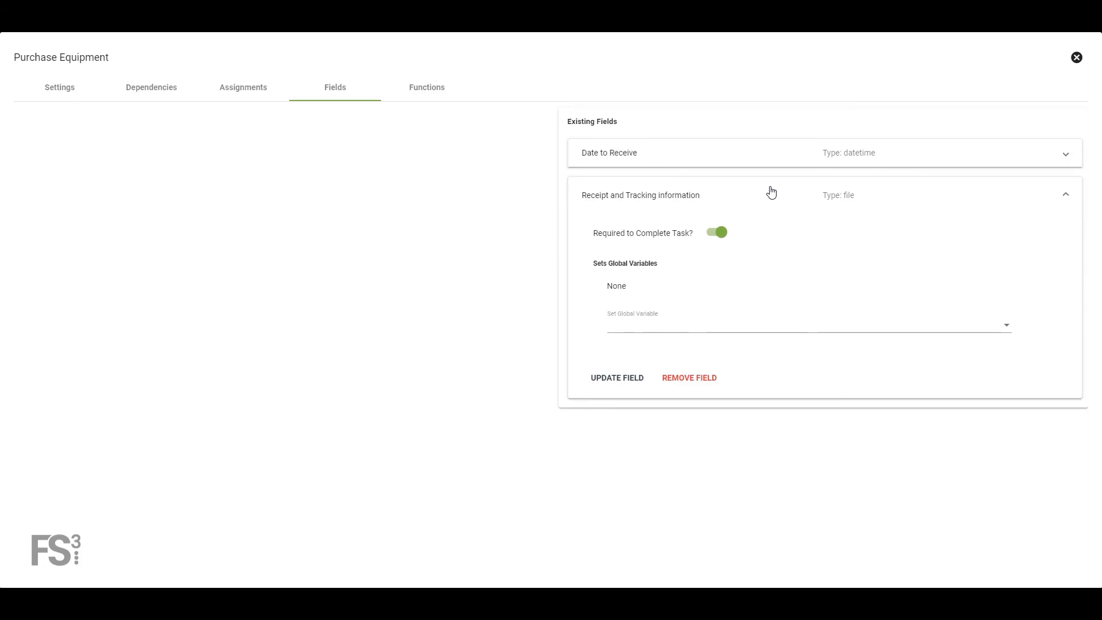
pyautogui.click(1075, 57)
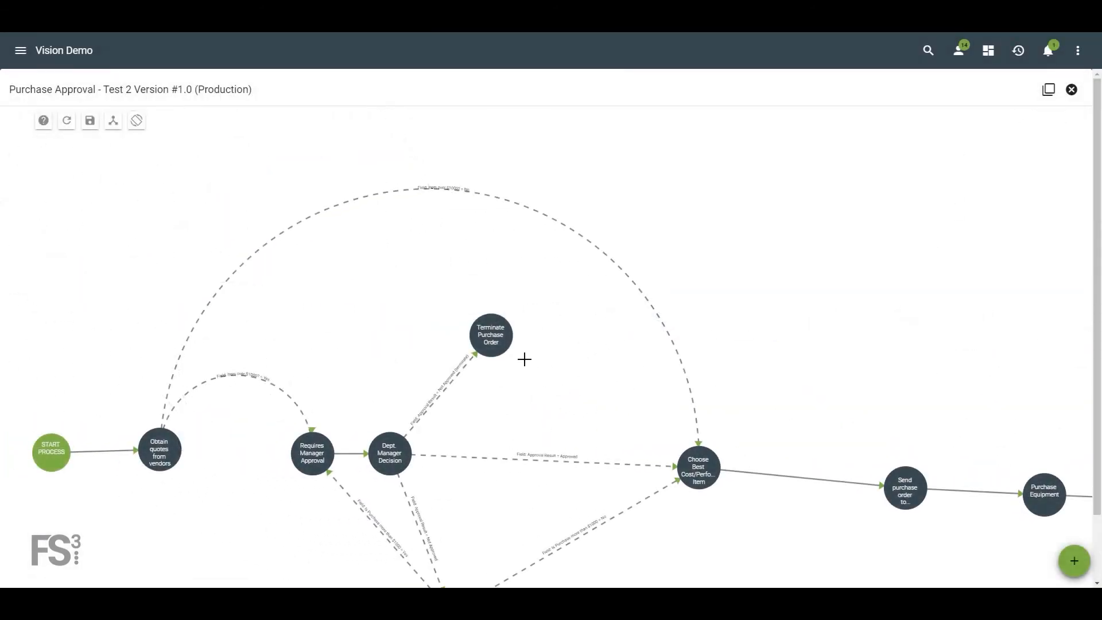
# Open the "Terminate Purchase Order" task, inspect the settings of its "Reason for Termination" field, and close the task
pyautogui.click(494, 347)
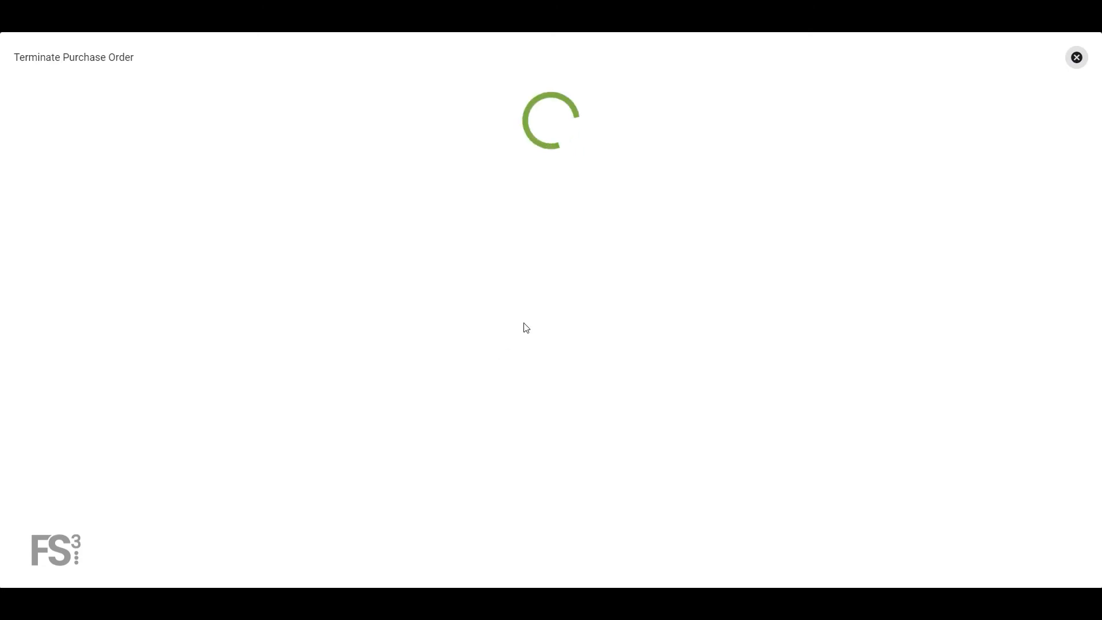
pyautogui.click(337, 93)
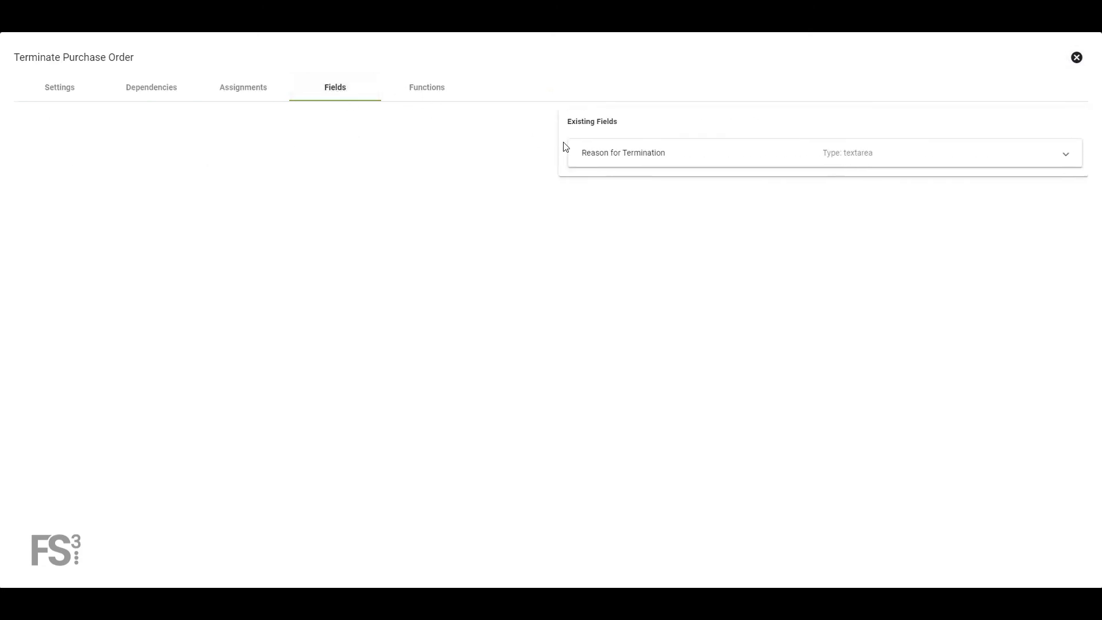
pyautogui.click(725, 160)
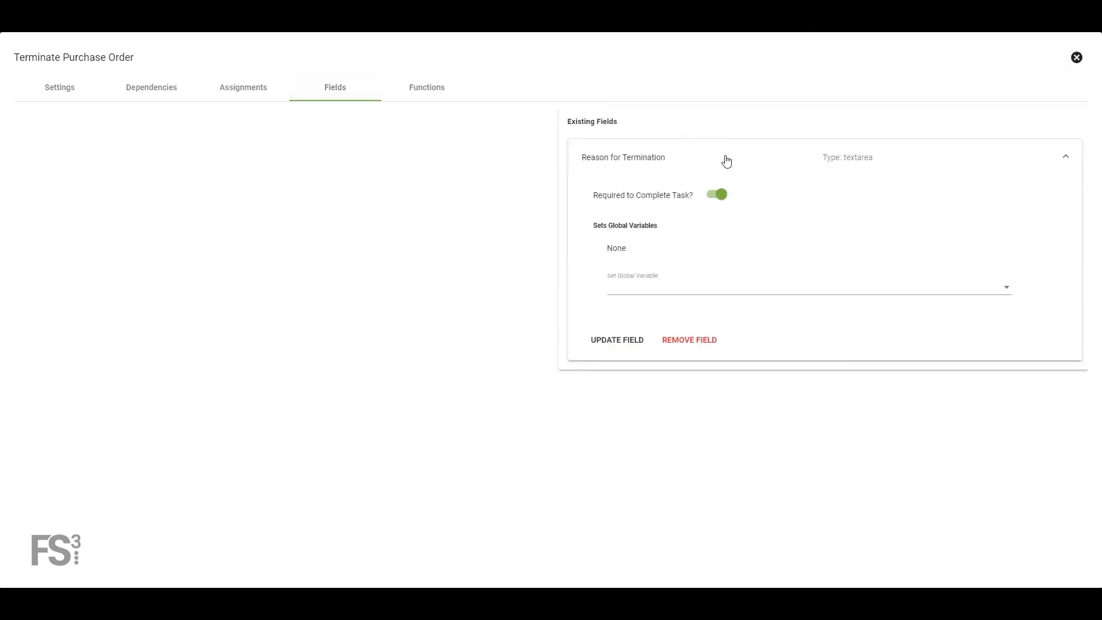
pyautogui.click(1075, 58)
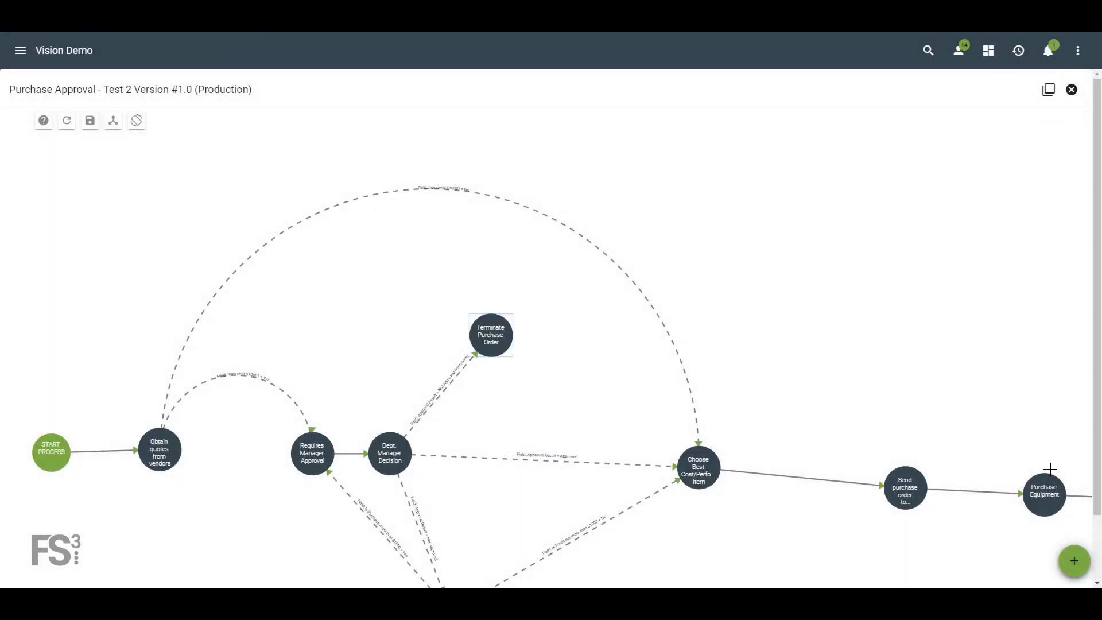
pyautogui.click(1073, 563)
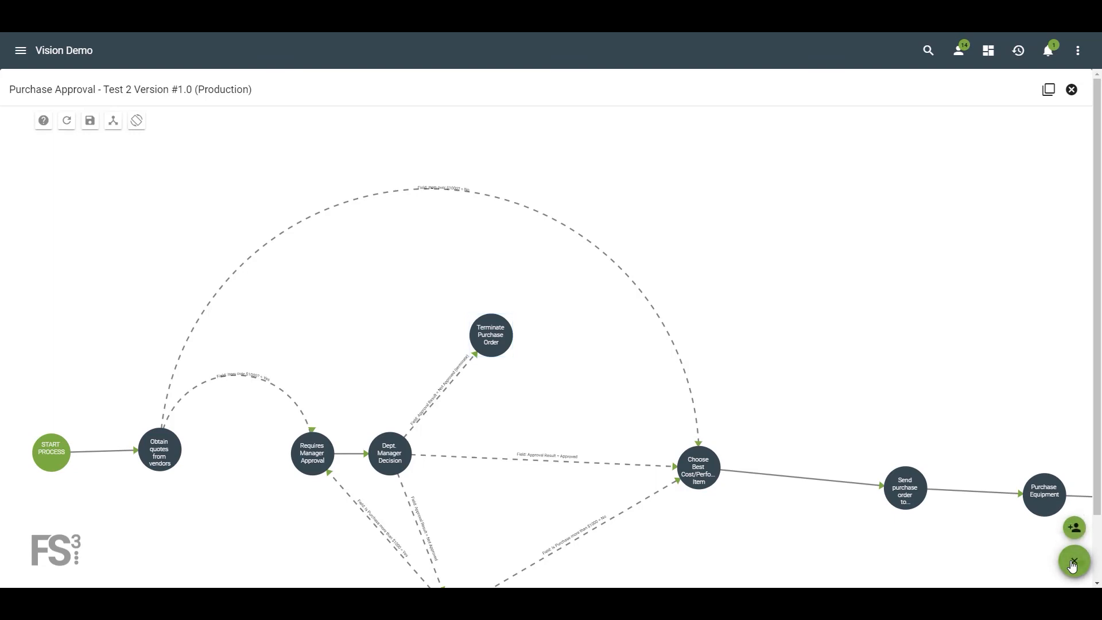
pyautogui.click(1072, 563)
pyautogui.scroll(-3, 959, 505)
pyautogui.moveTo(958, 504); pyautogui.dragTo(920, 491)
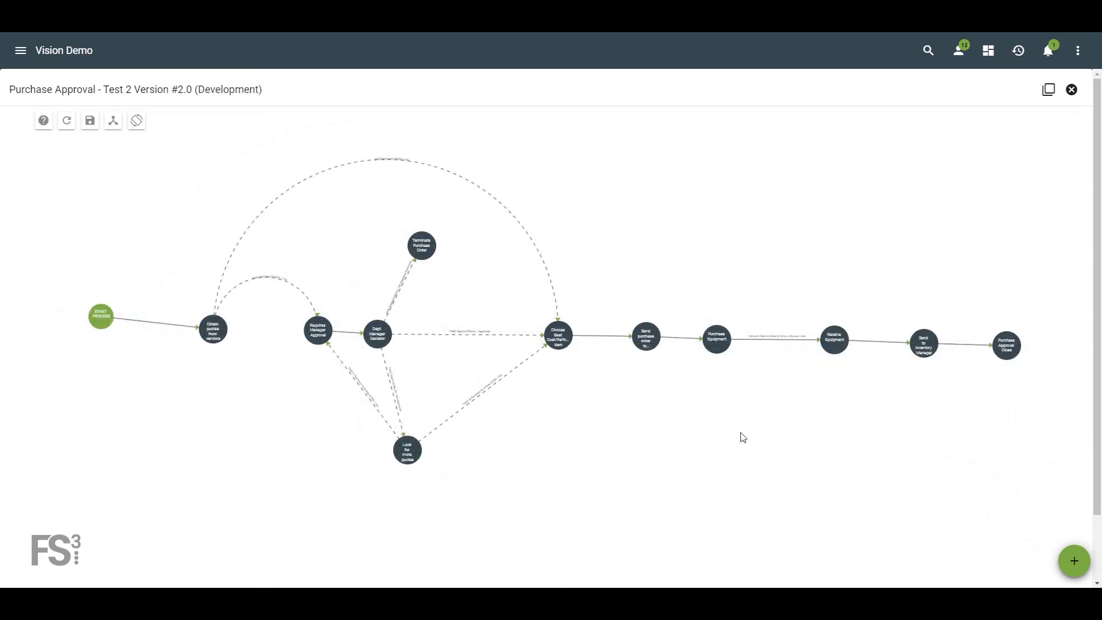
# Move the development version #2.0 of the "Purchase Approval - Test 2" workflow to production
pyautogui.click(1074, 561)
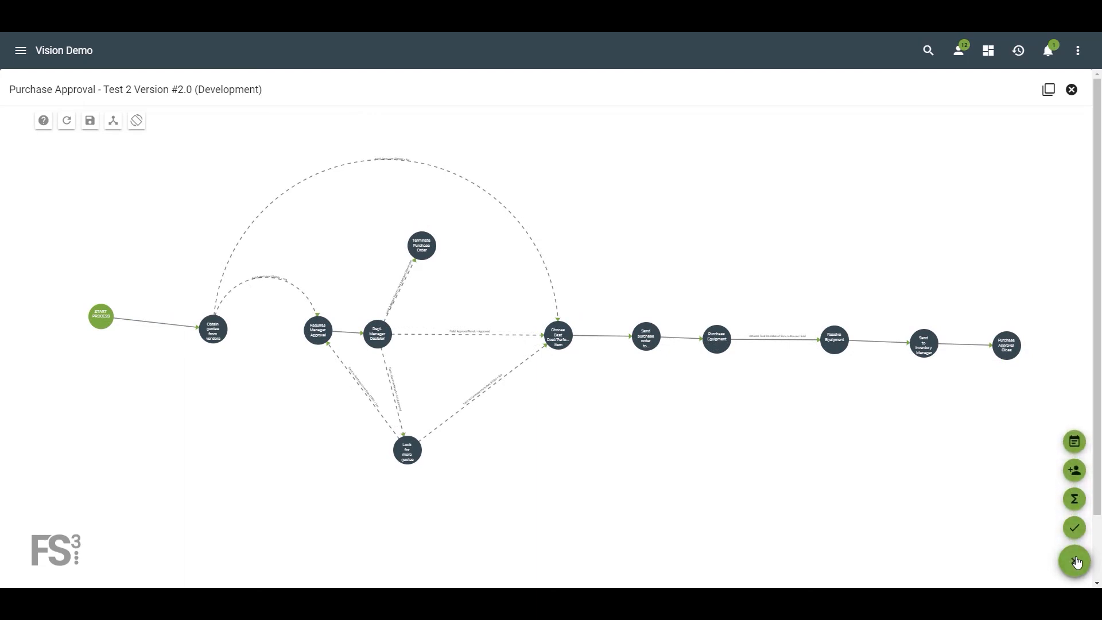
pyautogui.click(1072, 535)
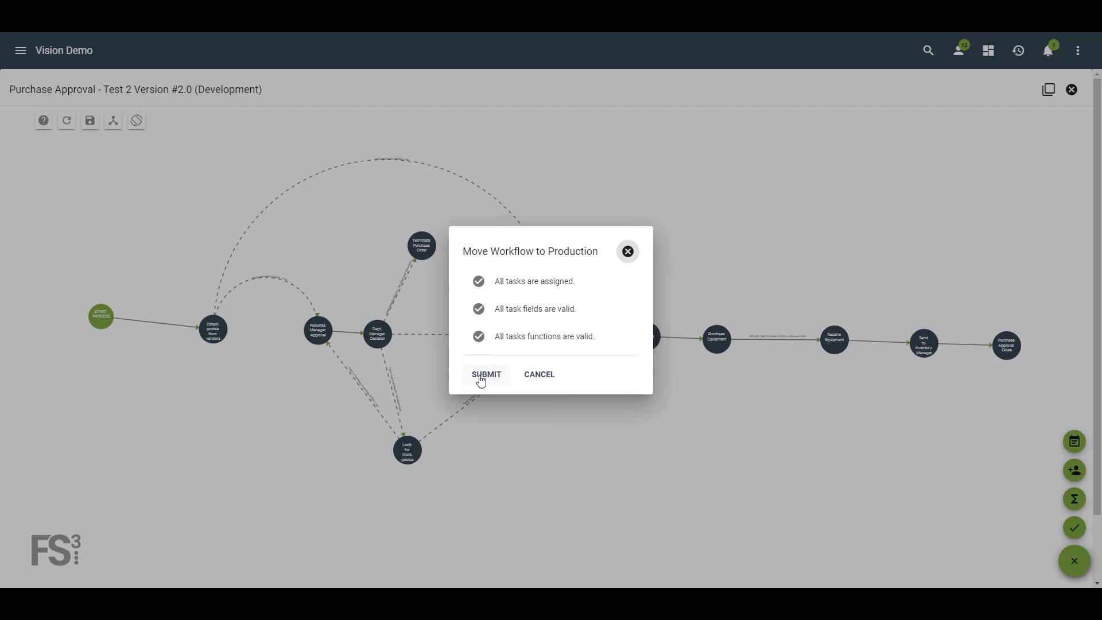
pyautogui.click(481, 380)
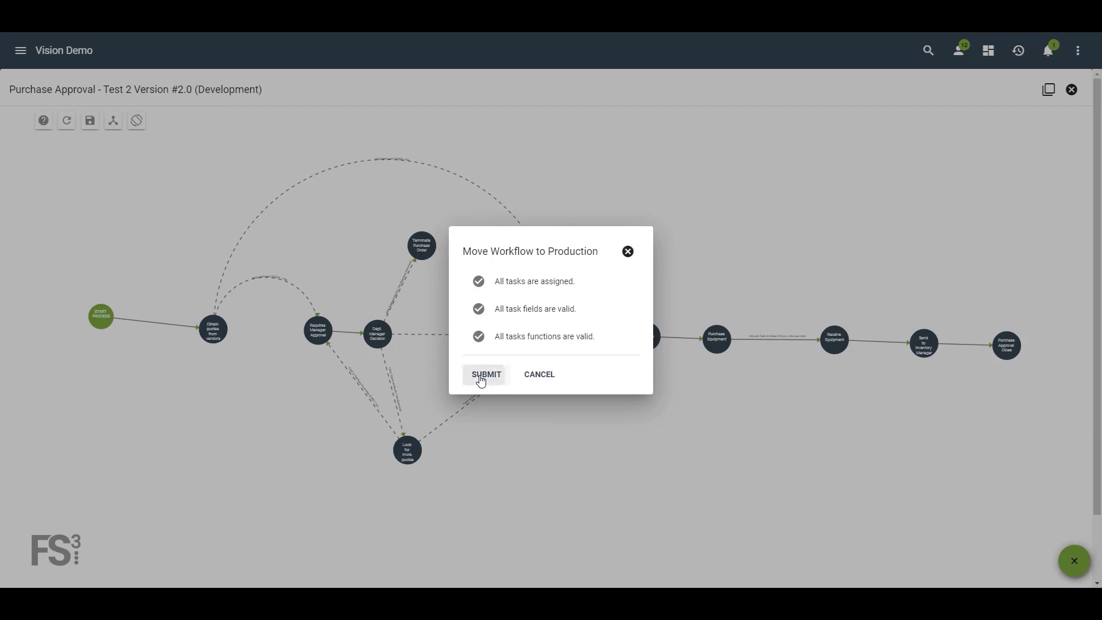